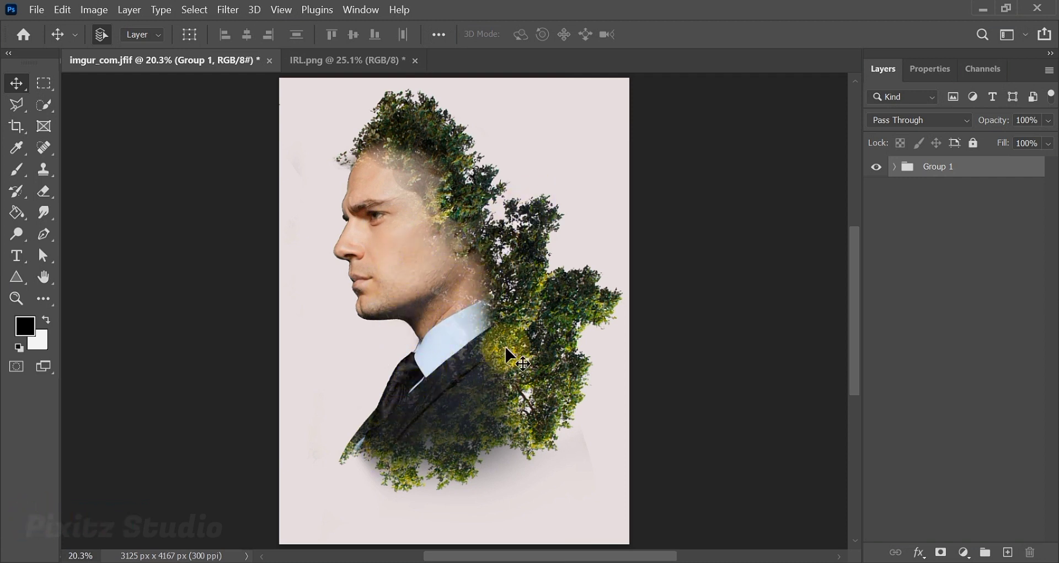
Zoom in on the example image's face, then zoom back out slightly to inspect it
key(z)
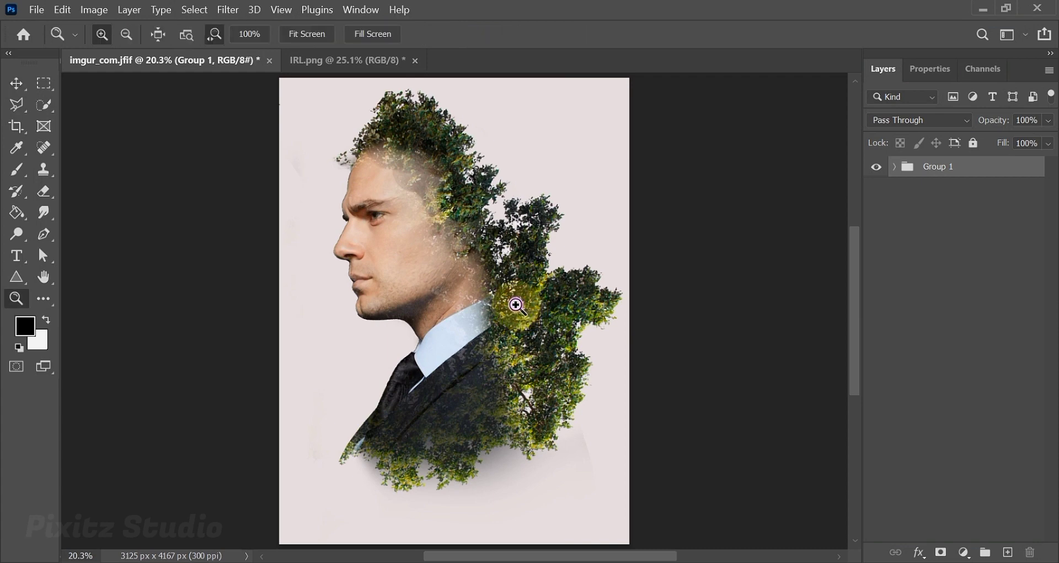
click(515, 309)
click(480, 257)
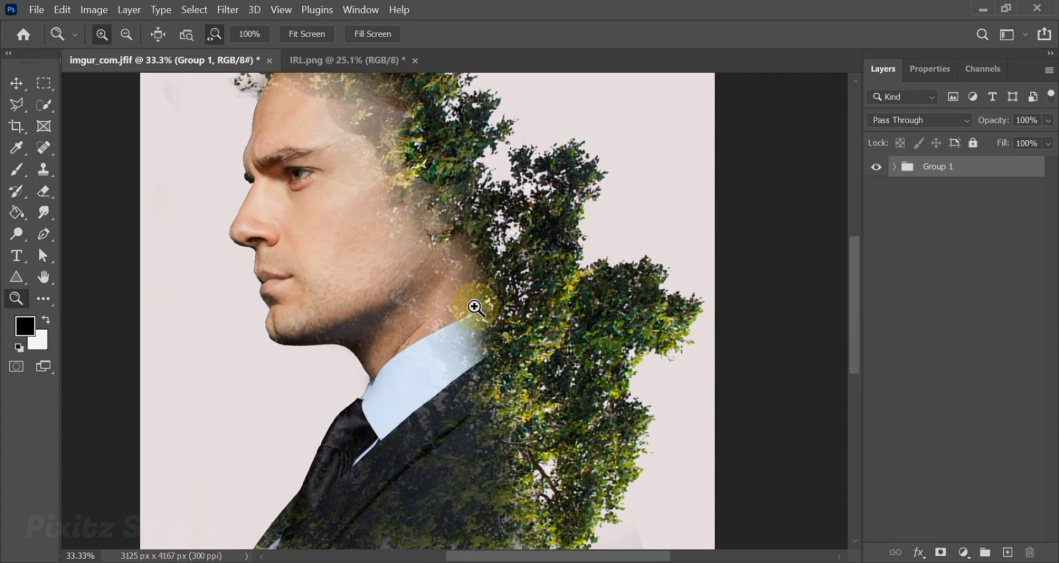
drag(472, 306, 462, 302)
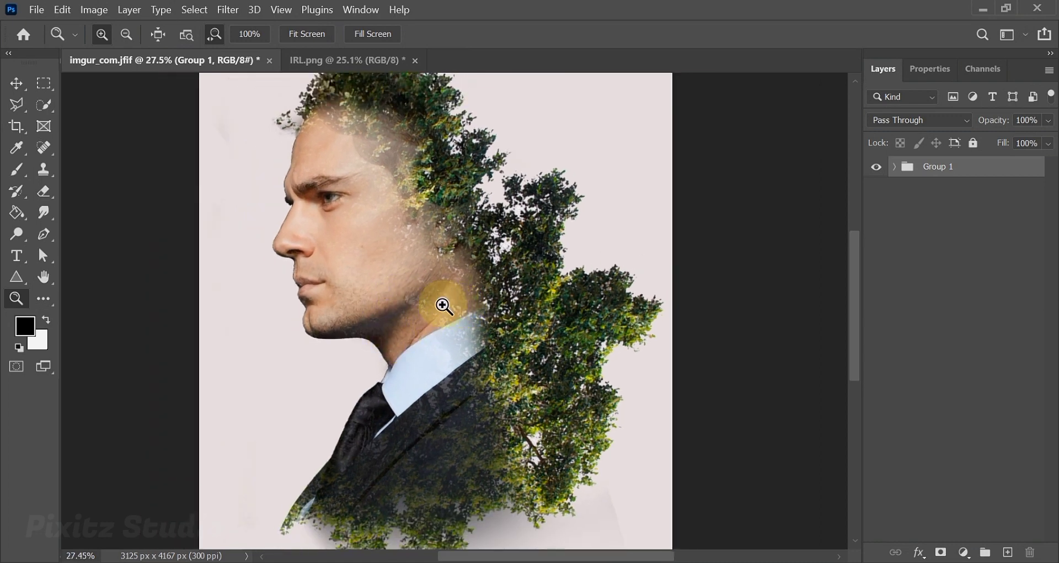
key(v)
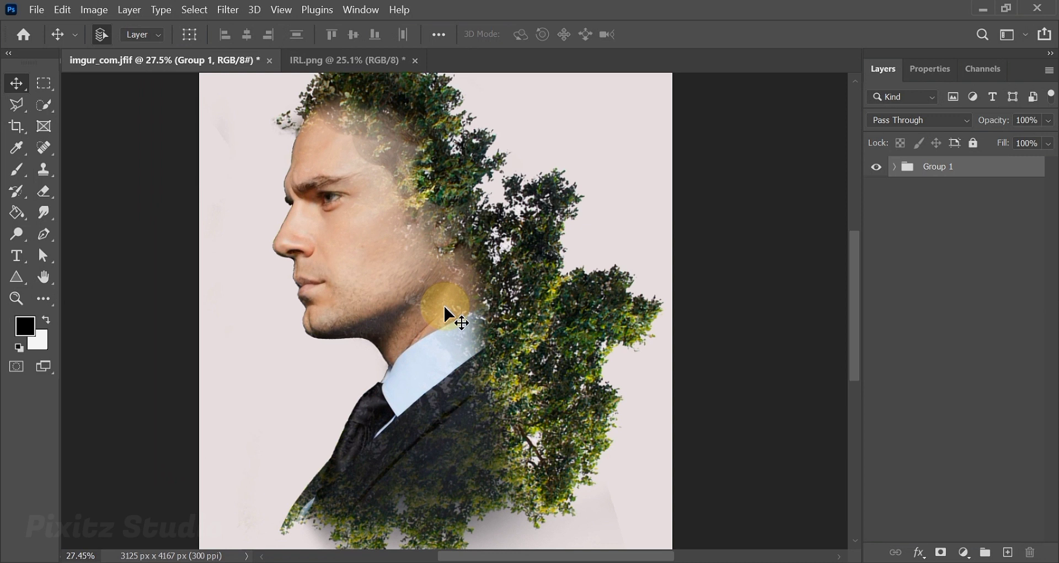
In IRL.png, select the man on Layer 1 using Select > Subject
click(313, 58)
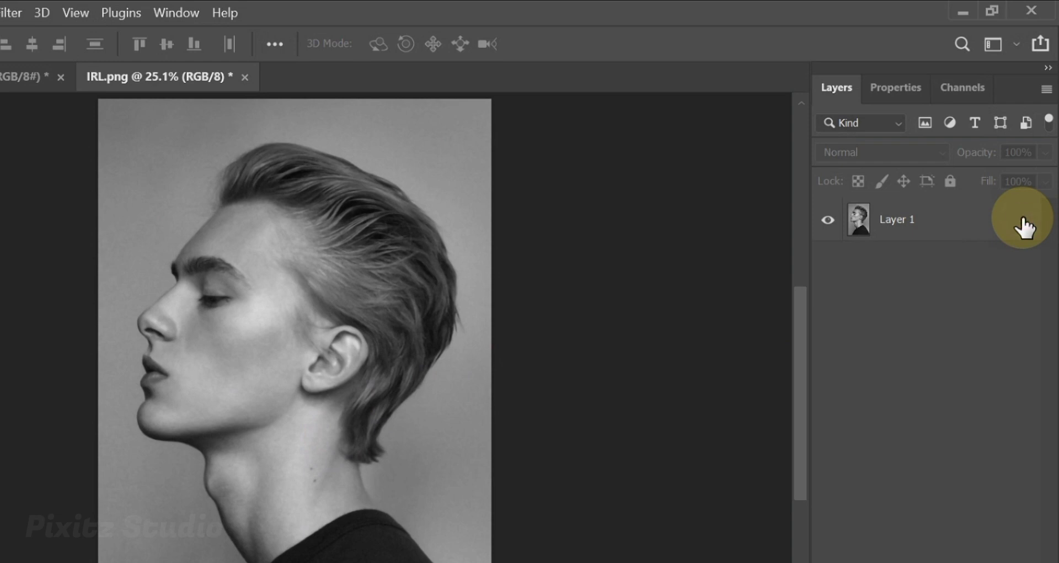
click(919, 223)
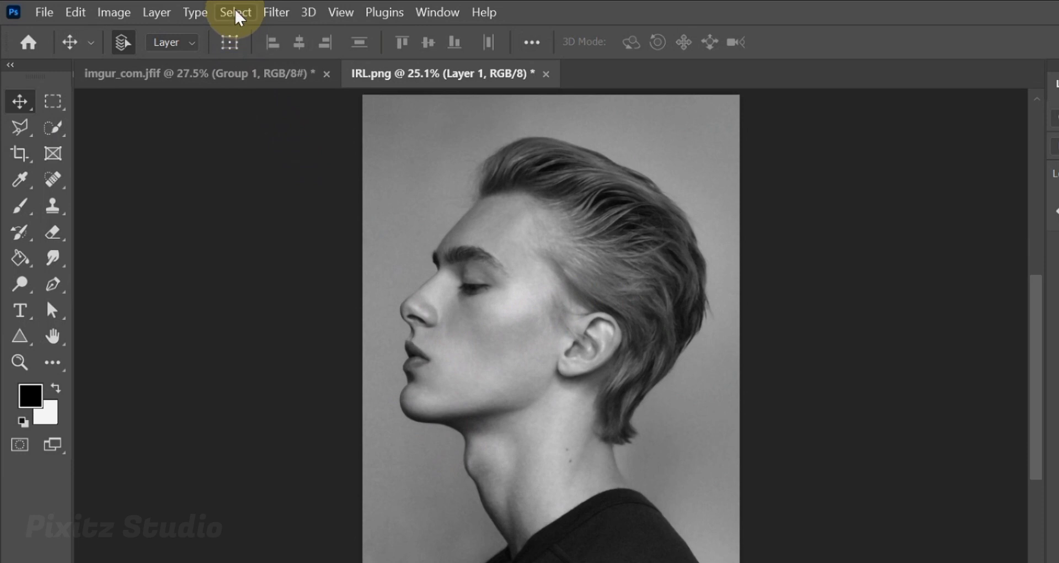
click(237, 13)
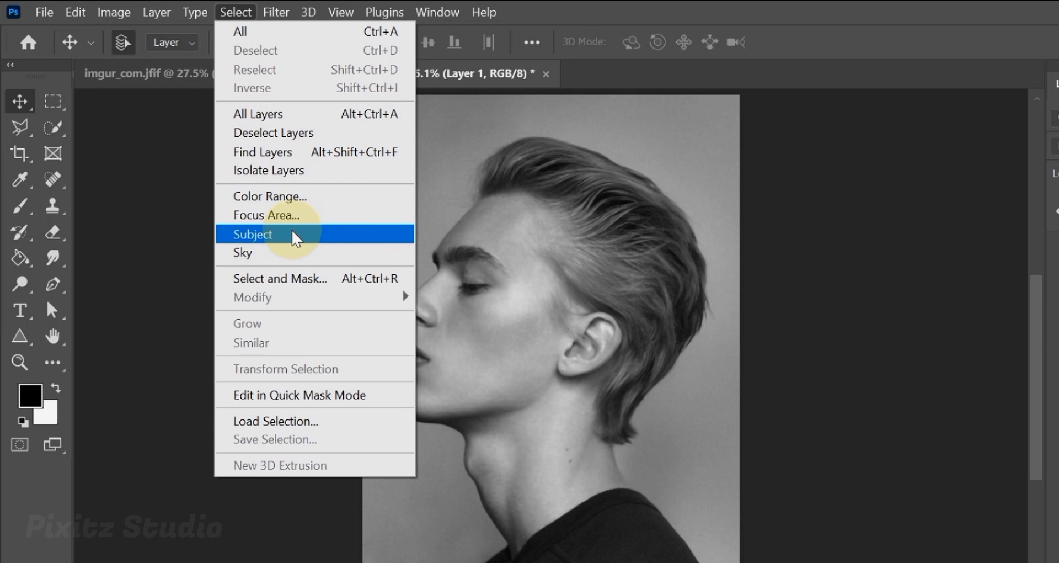
click(53, 127)
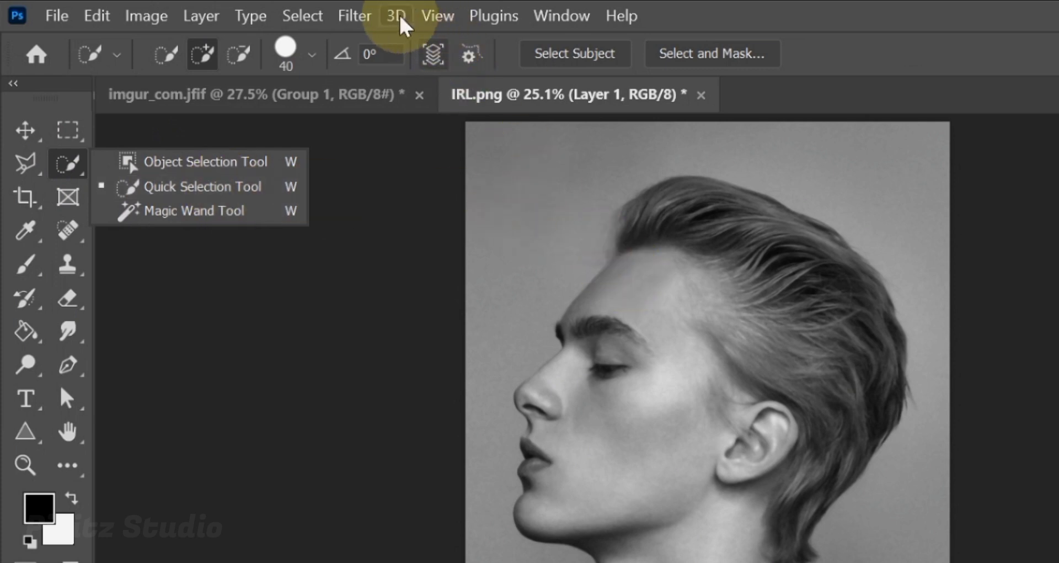
click(309, 16)
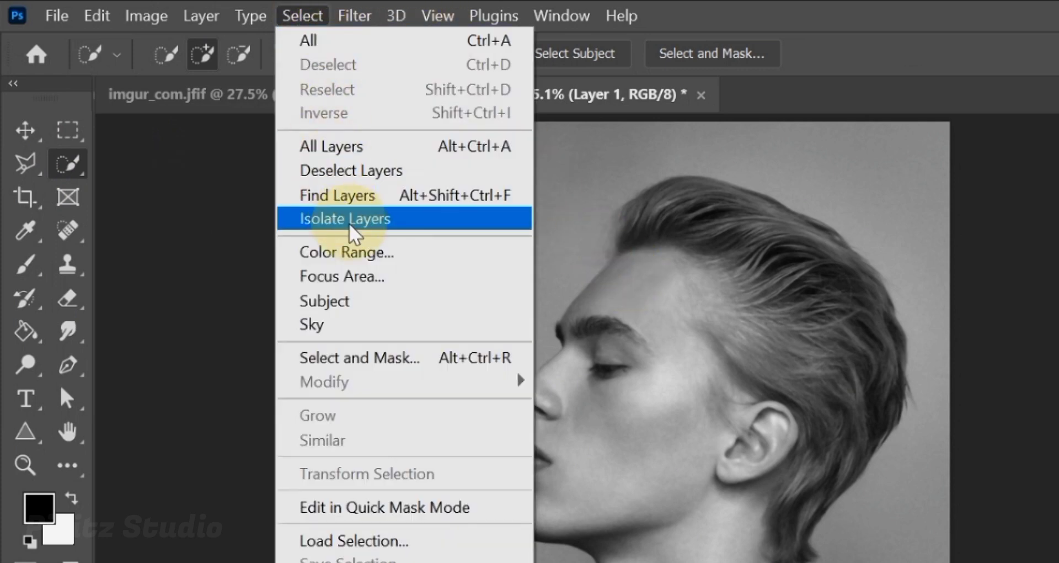
click(368, 303)
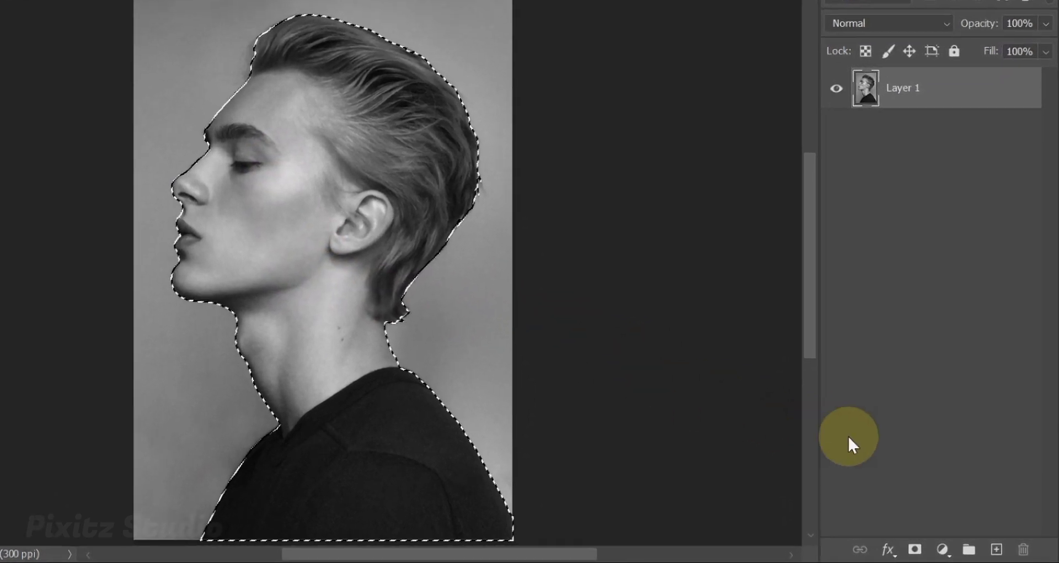
Mask out the grey backdrop and add an empty Layer 2 below Layer 1
click(916, 550)
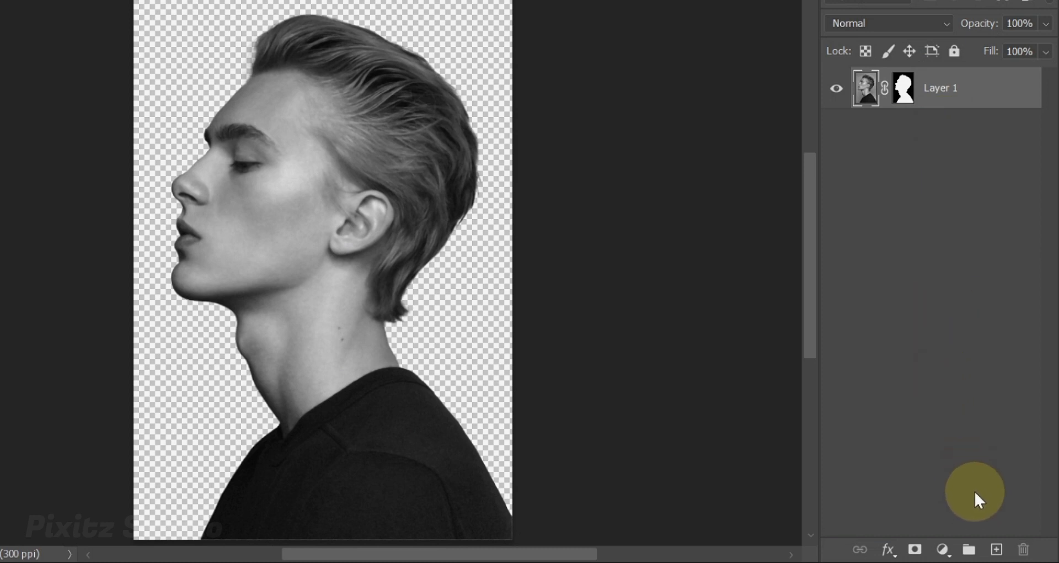
click(997, 549)
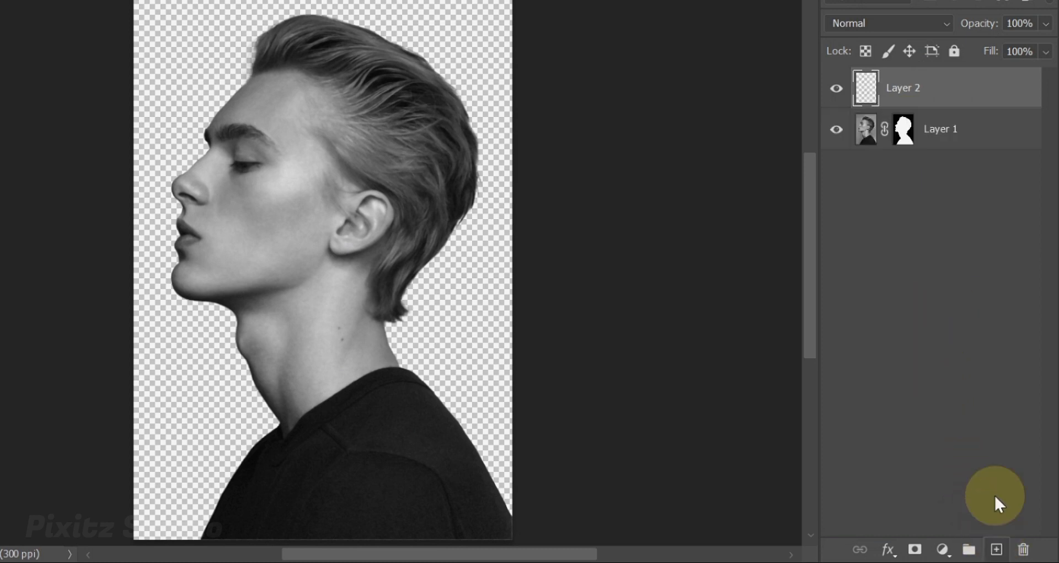
drag(977, 87, 980, 158)
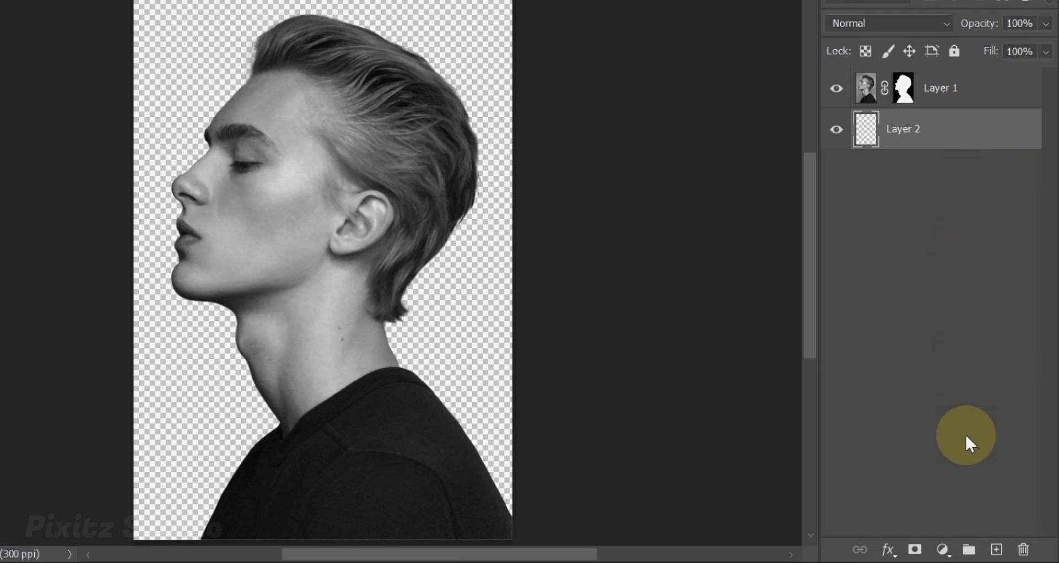
Add a pure white Solid Color fill layer behind the man
click(942, 551)
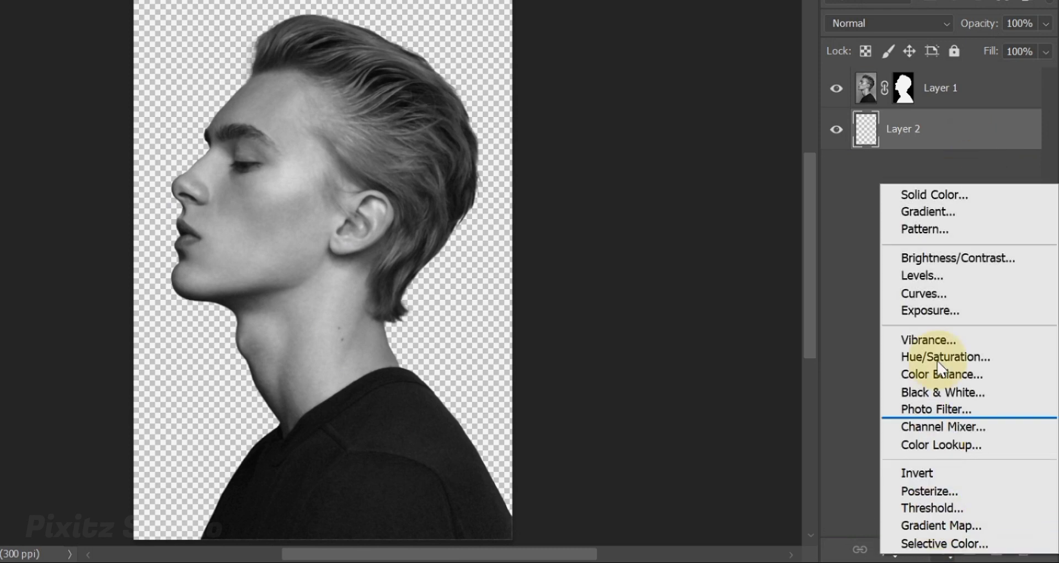
click(940, 190)
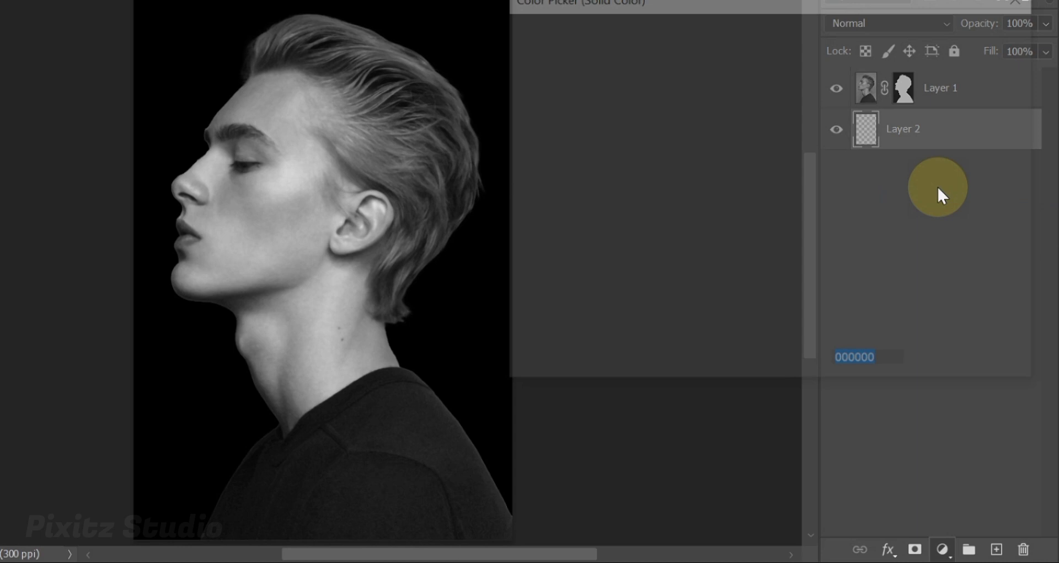
drag(518, 58, 497, 30)
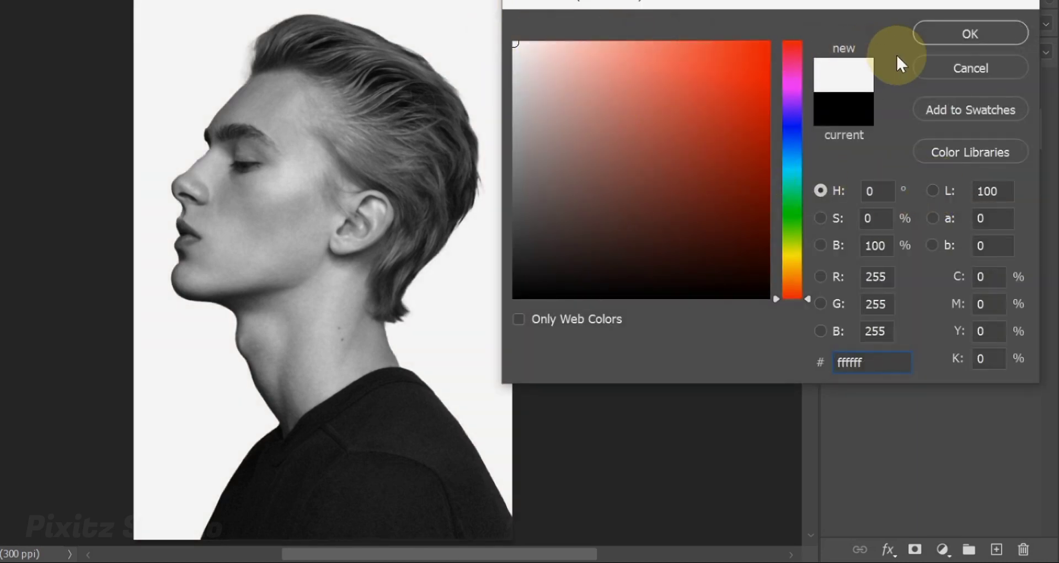
click(950, 39)
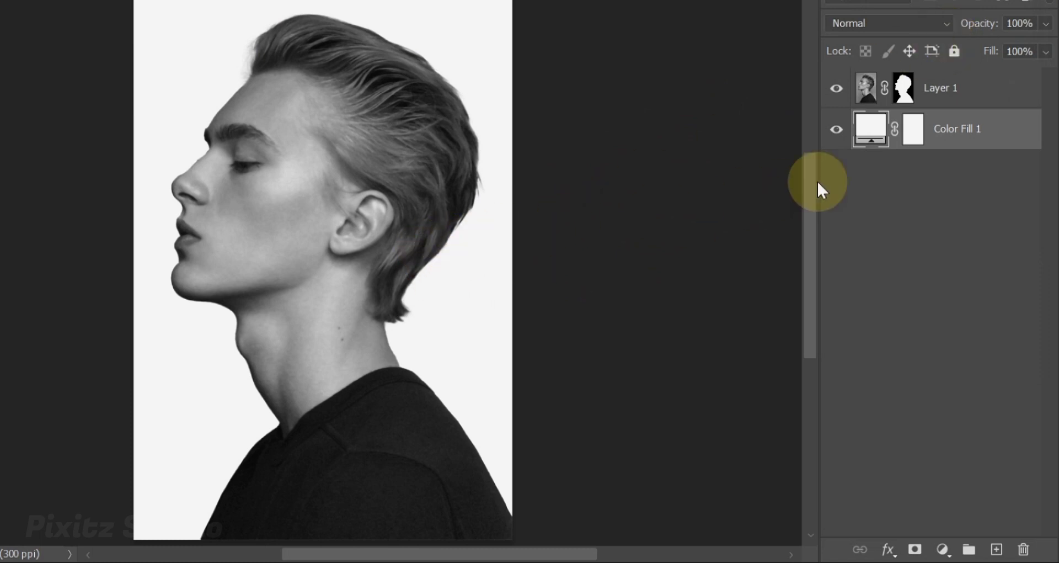
Free-transform Layer 1 so the portrait is slightly narrower and sits lower
click(941, 94)
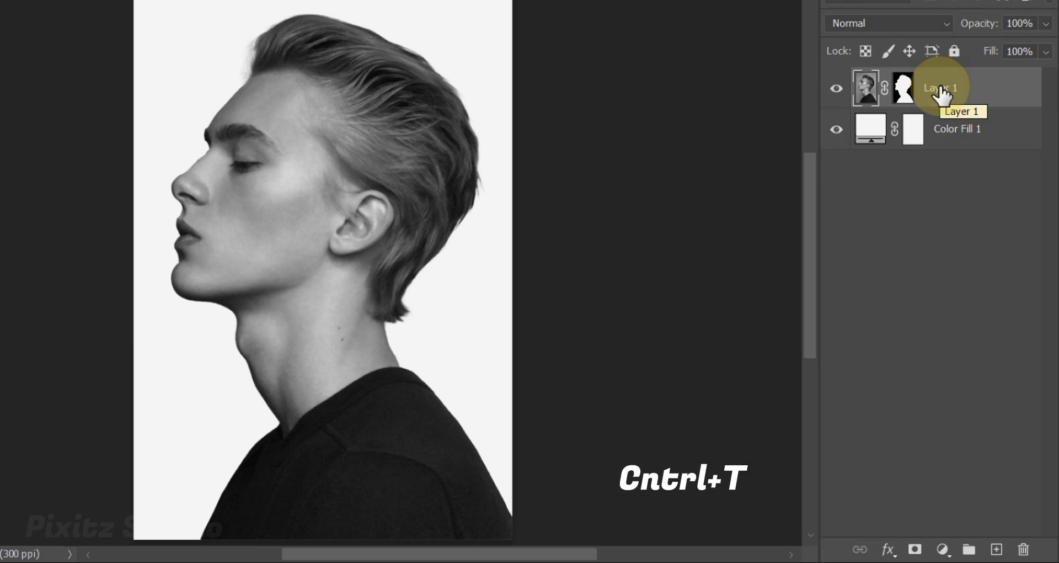
key(ctrl+t)
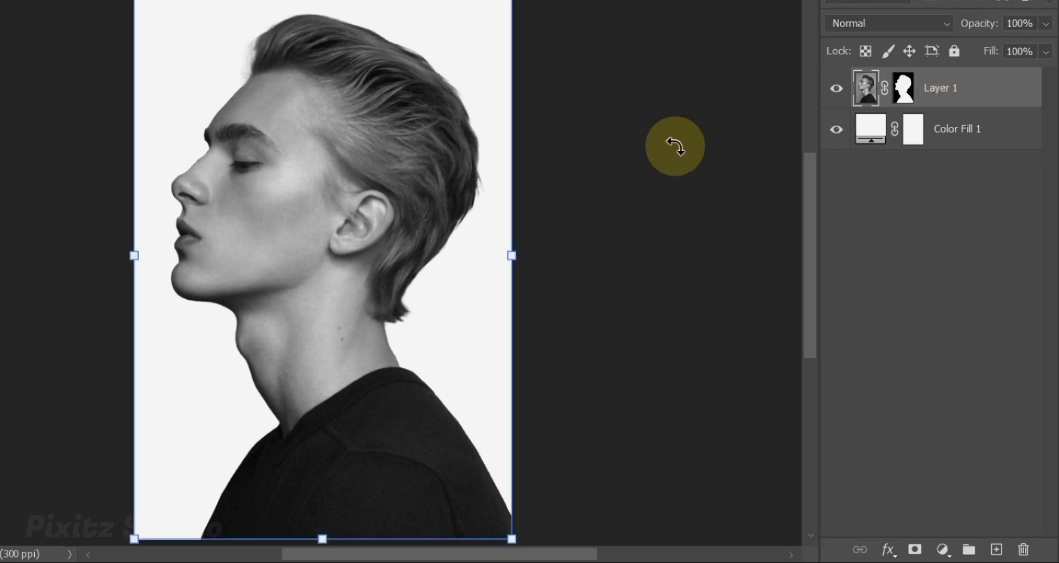
drag(512, 258, 480, 257)
drag(419, 248, 415, 263)
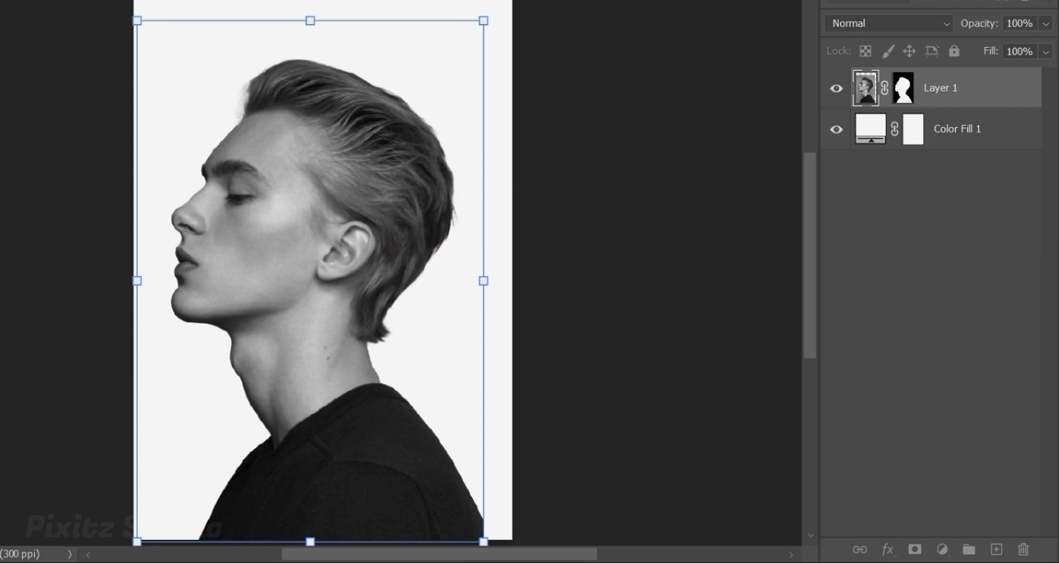
key(Return)
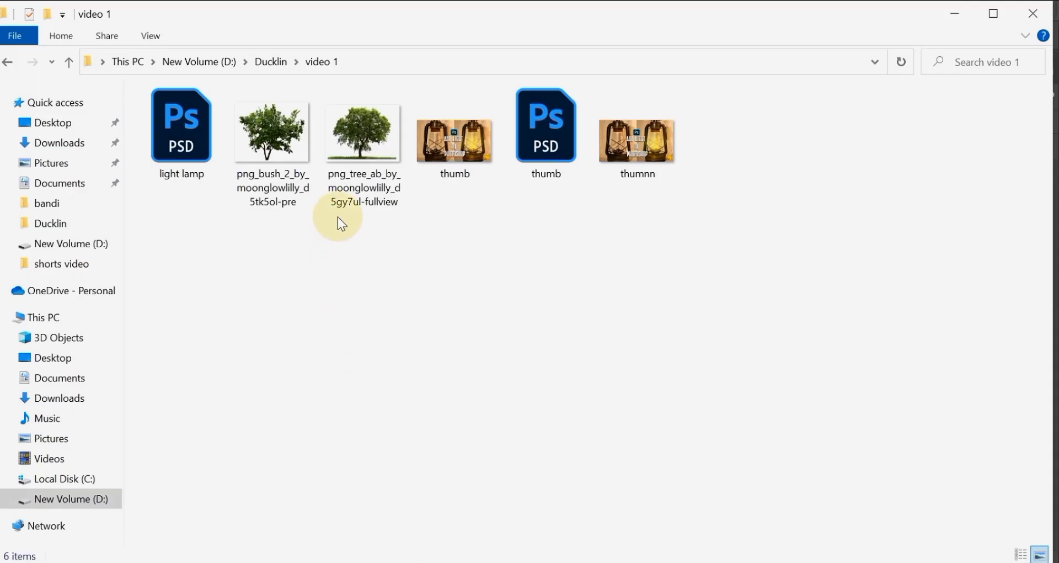
Drag png_tree_ab_by_moonglowlilly_d5gy7ul-fullview from the video 1 folder into the Photoshop document
click(352, 153)
drag(356, 143, 438, 290)
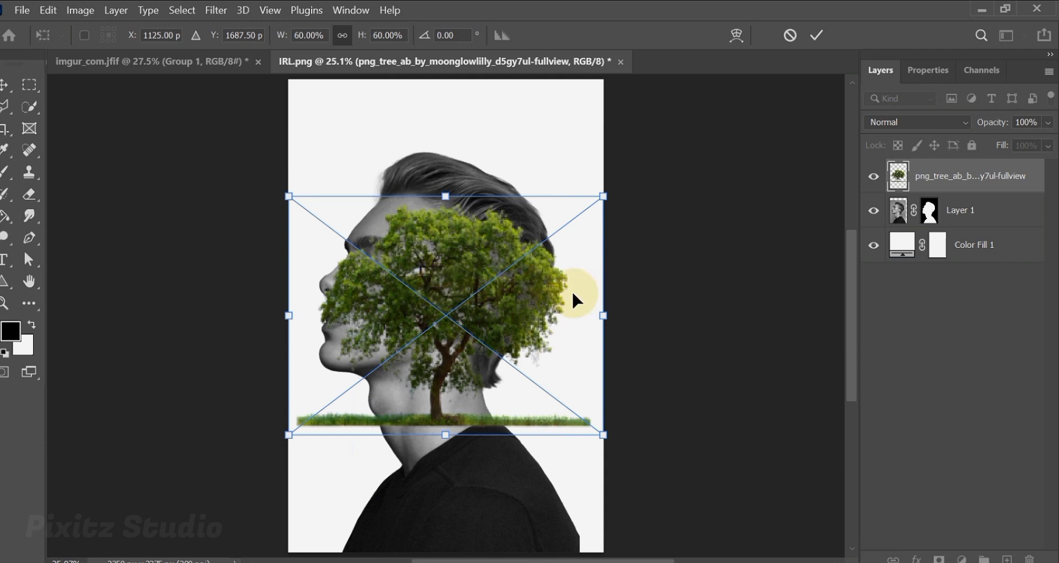
Enlarge the placed tree, lower Layer 1's opacity, and move the tree layer below it
drag(291, 316, 242, 316)
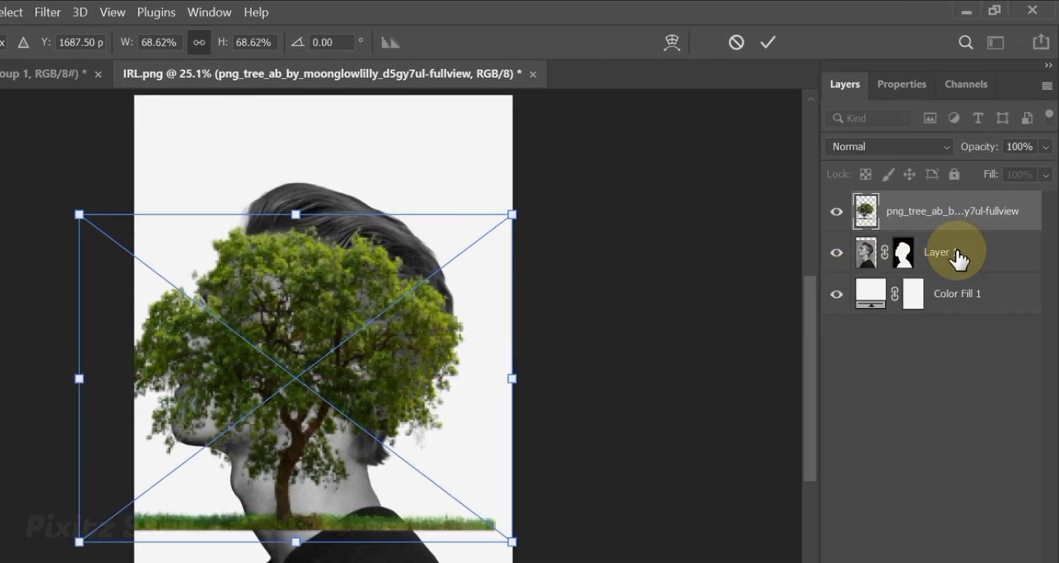
click(959, 259)
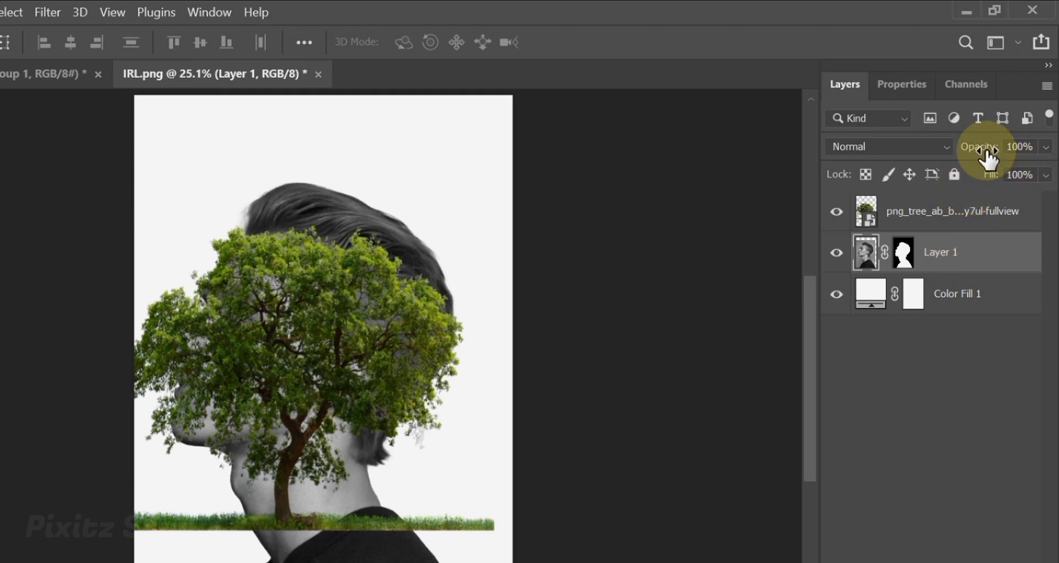
drag(974, 147, 968, 148)
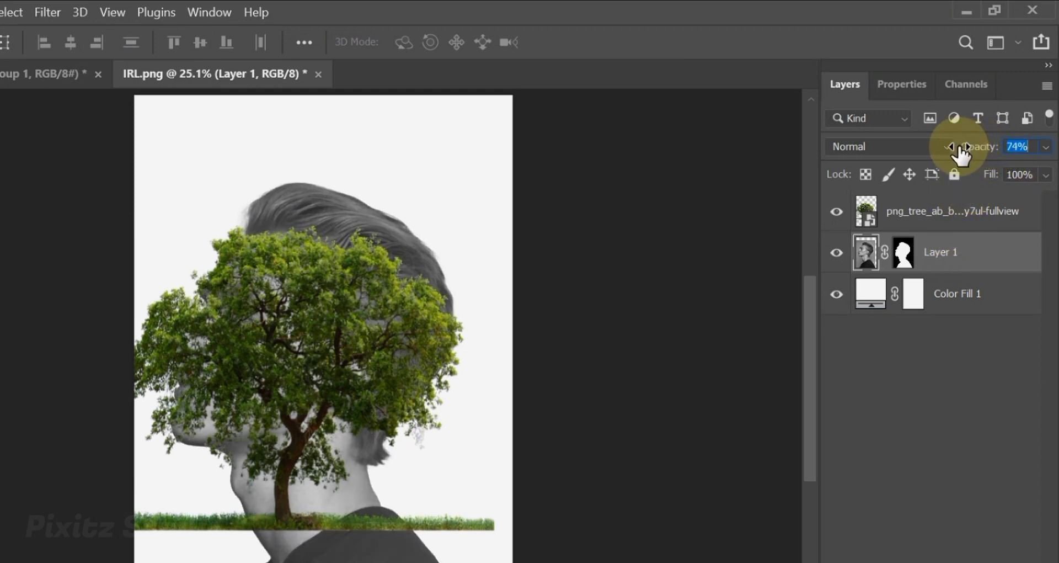
drag(962, 218, 971, 271)
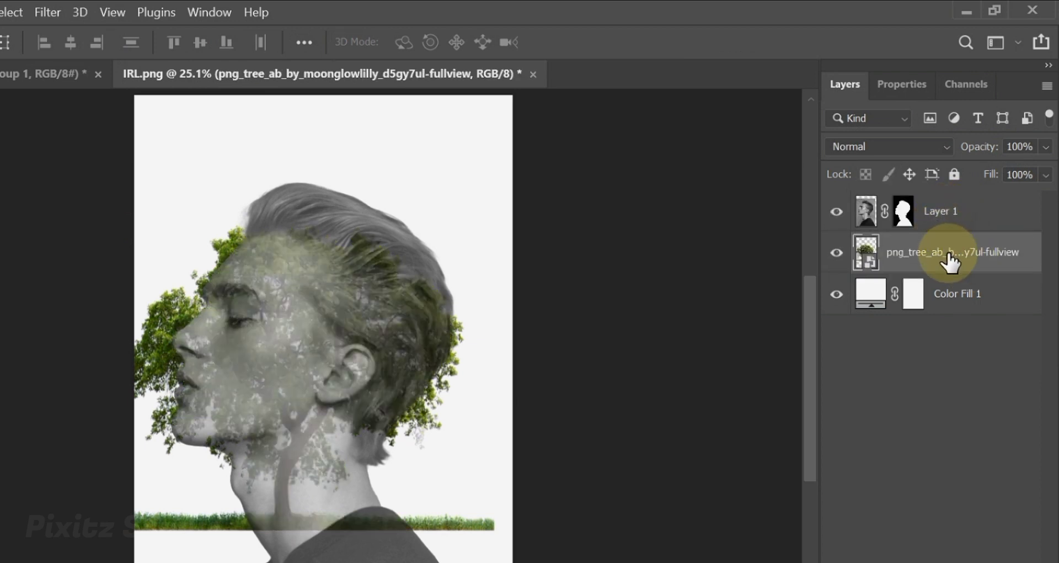
Scale the tree to 113.71% and rotate it about -70.64° around the man's head
key(ctrl+t)
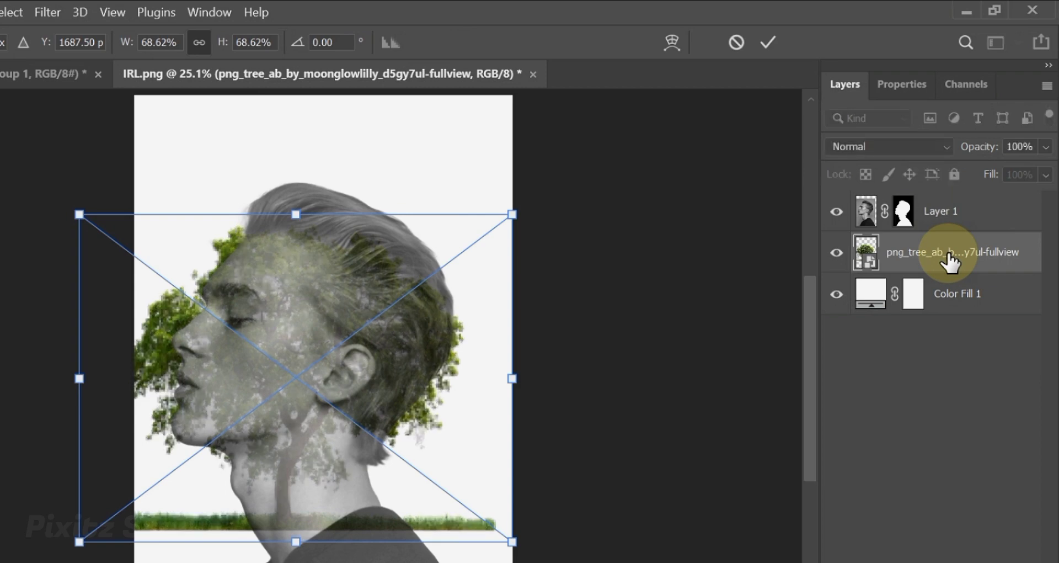
drag(512, 378, 654, 376)
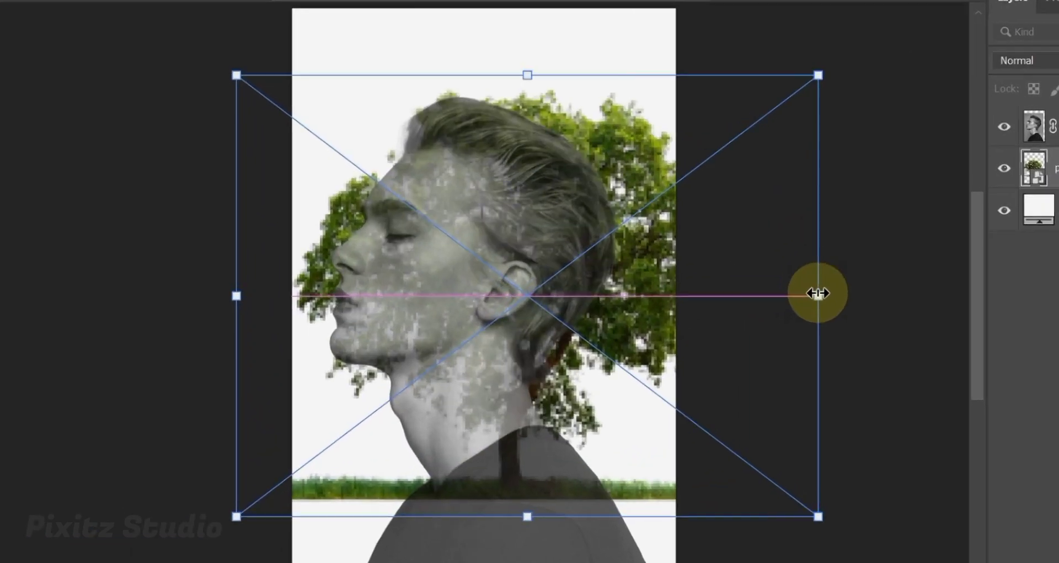
drag(687, 560, 689, 562)
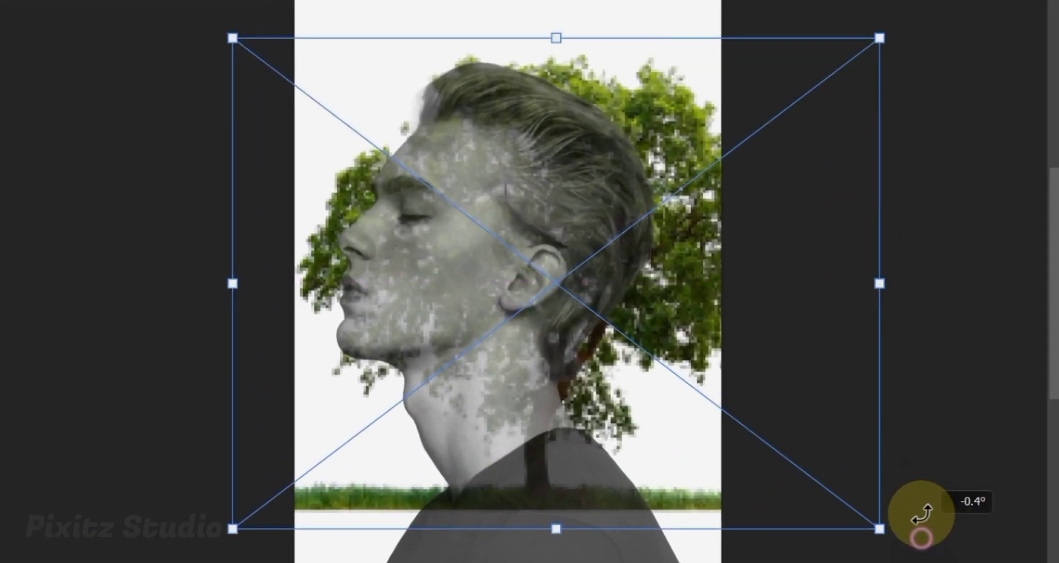
drag(922, 516, 742, 157)
drag(597, 284, 578, 282)
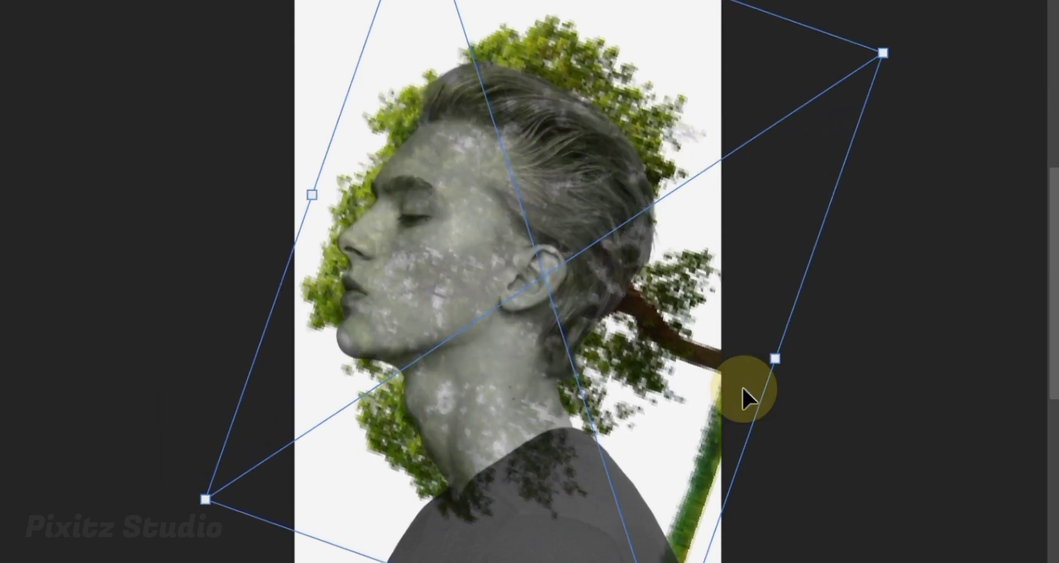
drag(777, 366, 911, 424)
drag(686, 283, 615, 365)
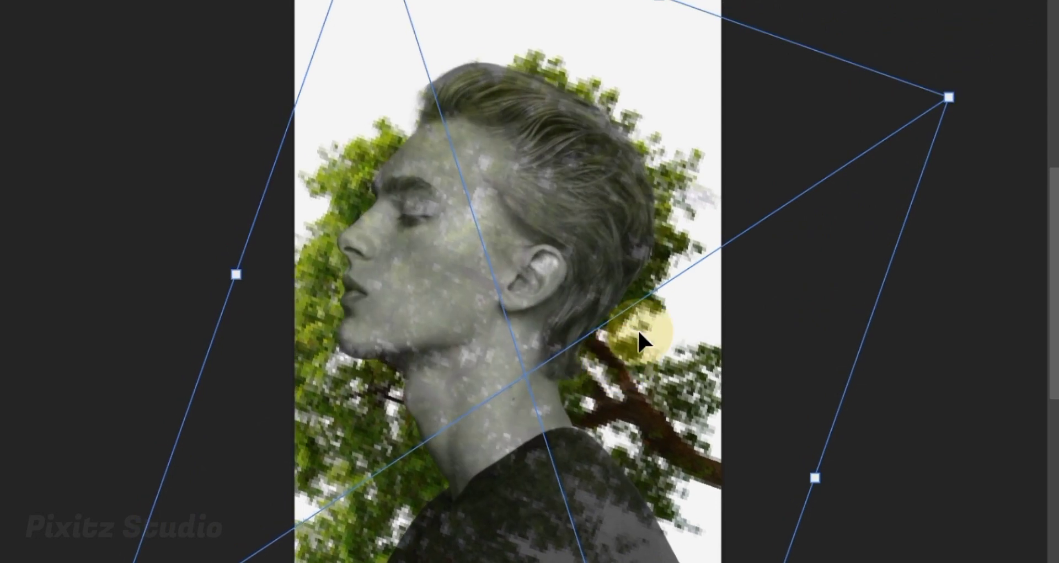
drag(633, 208, 621, 221)
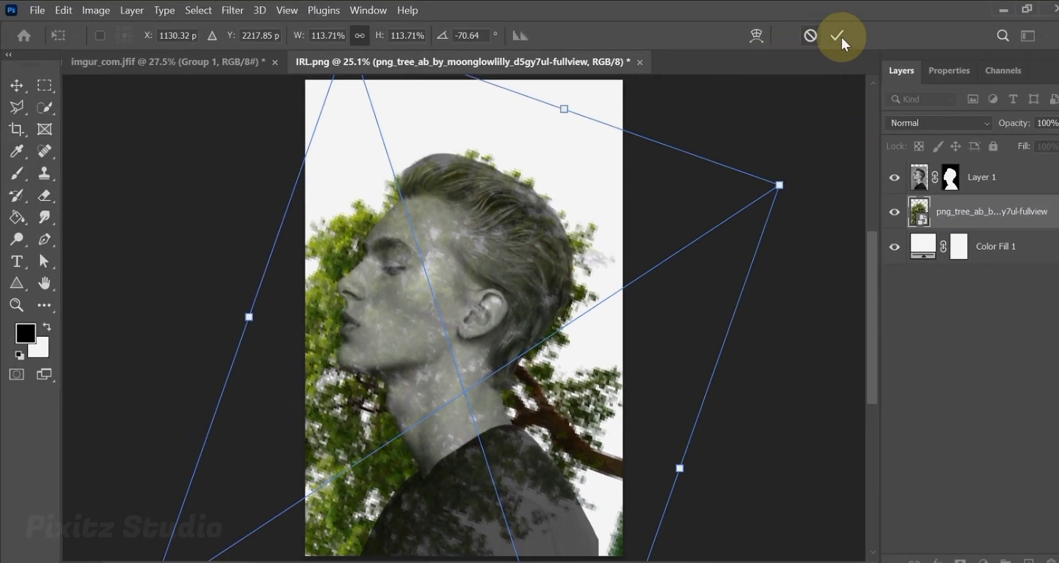
click(834, 39)
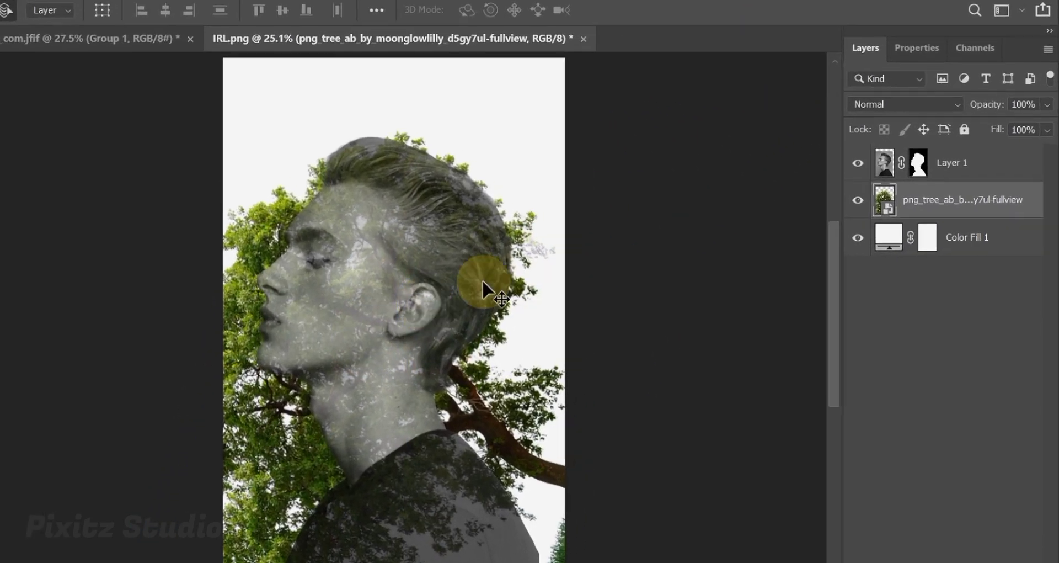
Lower the portrait's opacity for a blend preview and add a layer mask to the tree layer
click(977, 172)
mouse_move(1046, 104)
mouse_down()
mouse_move(1037, 119)
mouse_move(1046, 120)
mouse_up()
click(897, 205)
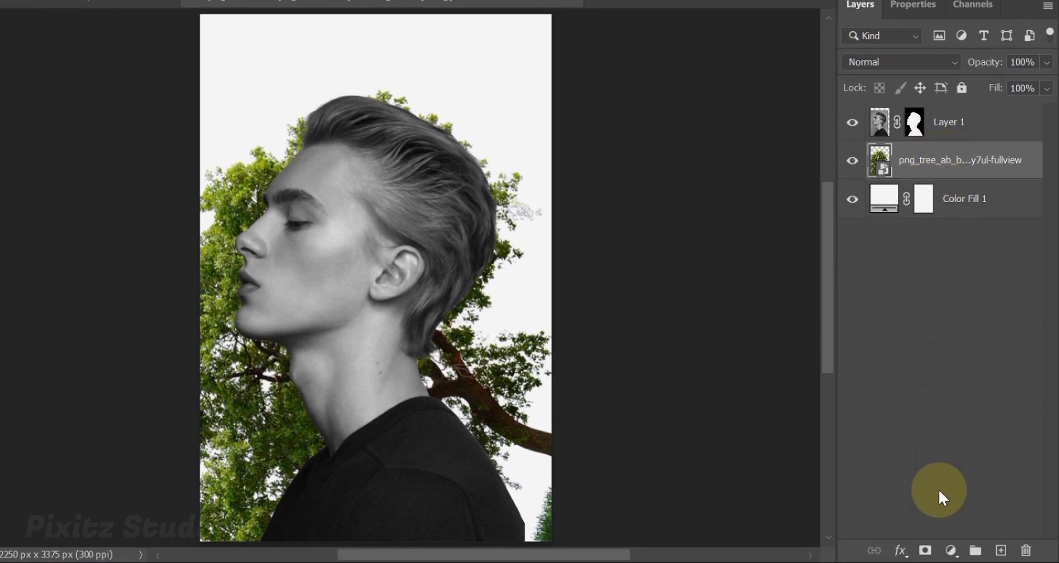
click(927, 550)
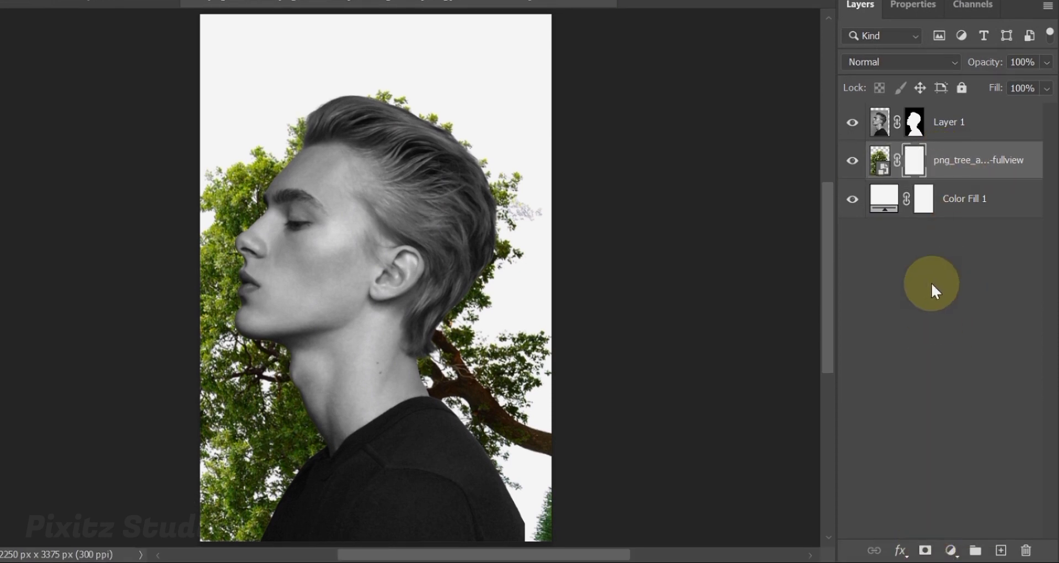
Load the man's silhouette from Layer 1's mask, invert it, and target the tree mask
click(916, 124)
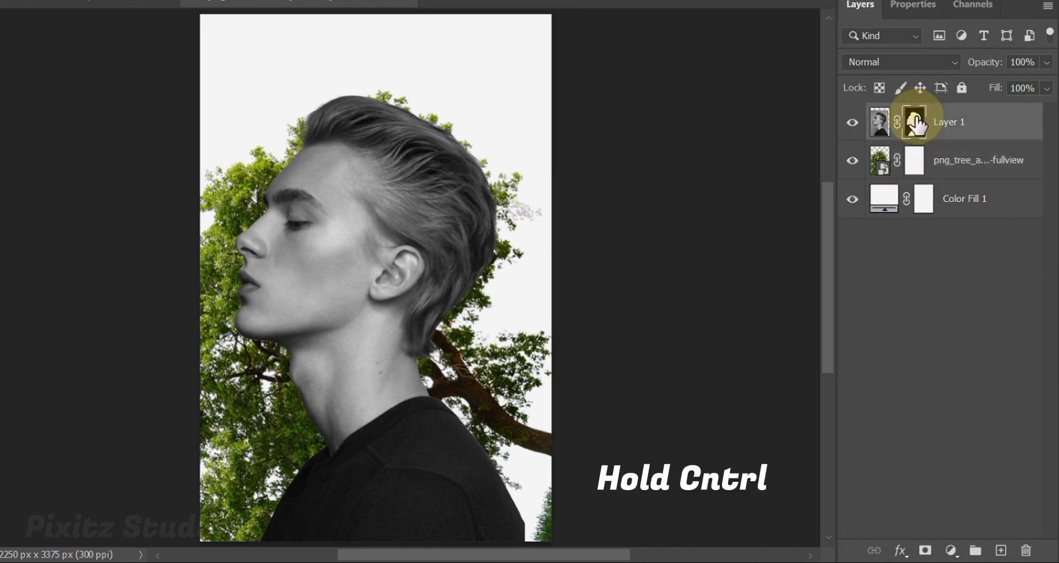
ctrl+click(916, 124)
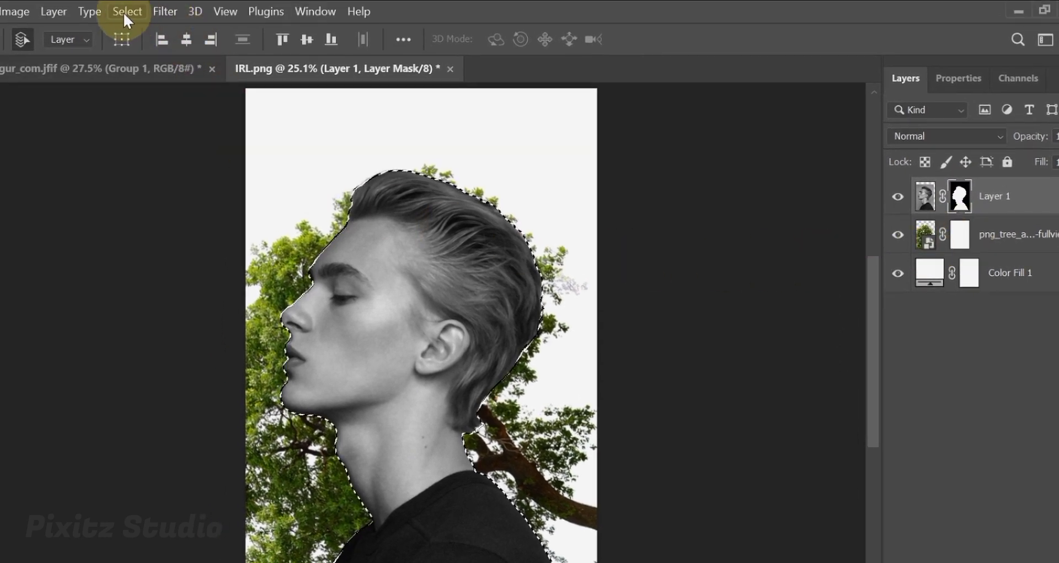
click(124, 16)
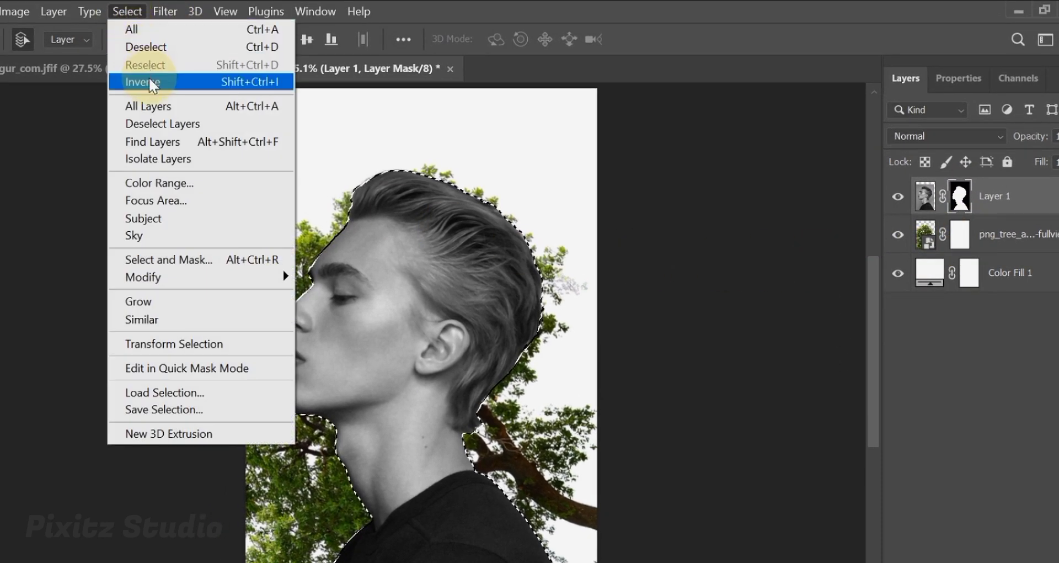
click(150, 82)
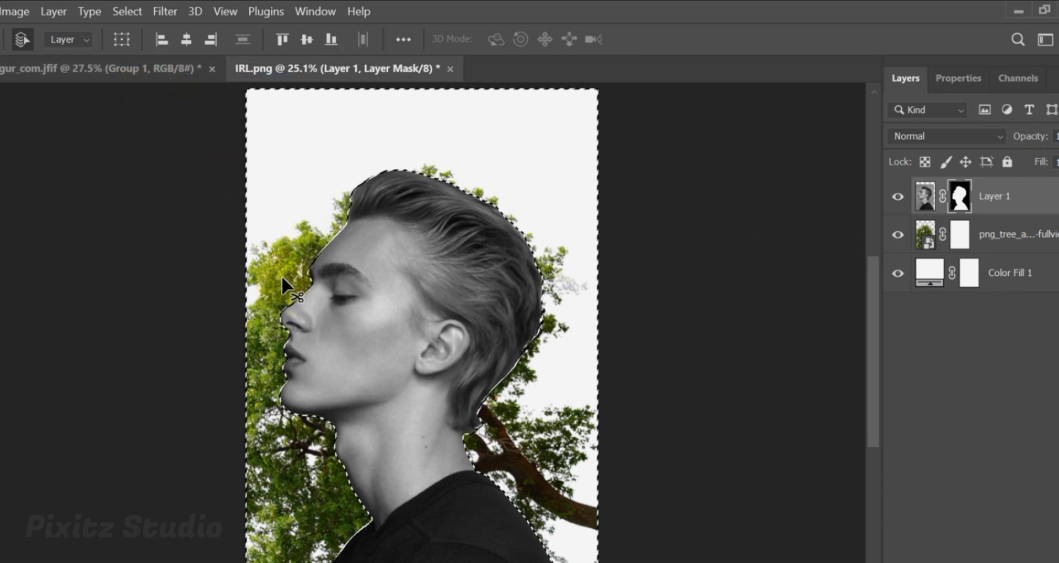
click(287, 519)
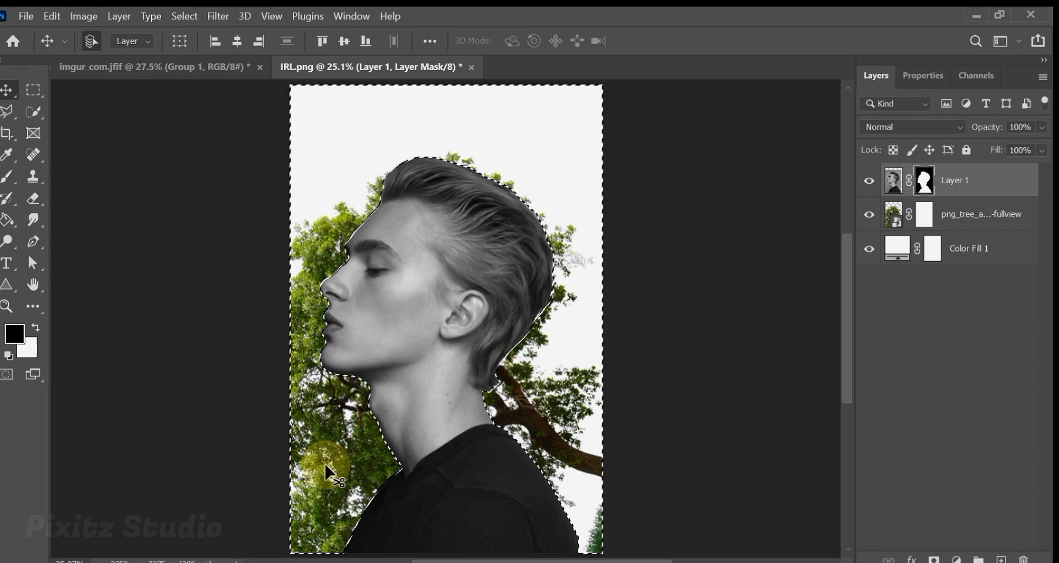
click(927, 222)
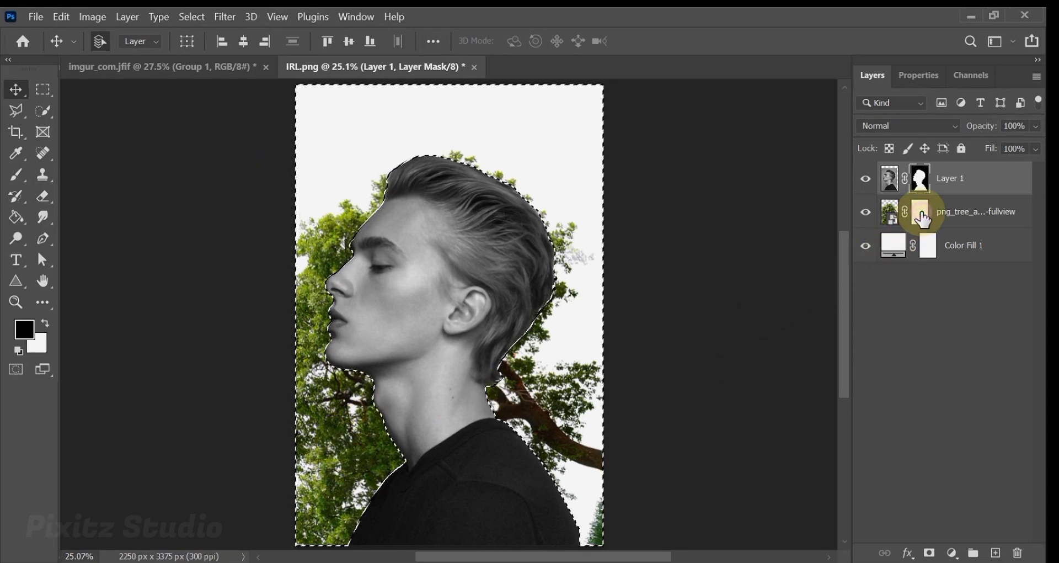
Set up a soft round 400 px brush with pure black as the painting colour
click(20, 174)
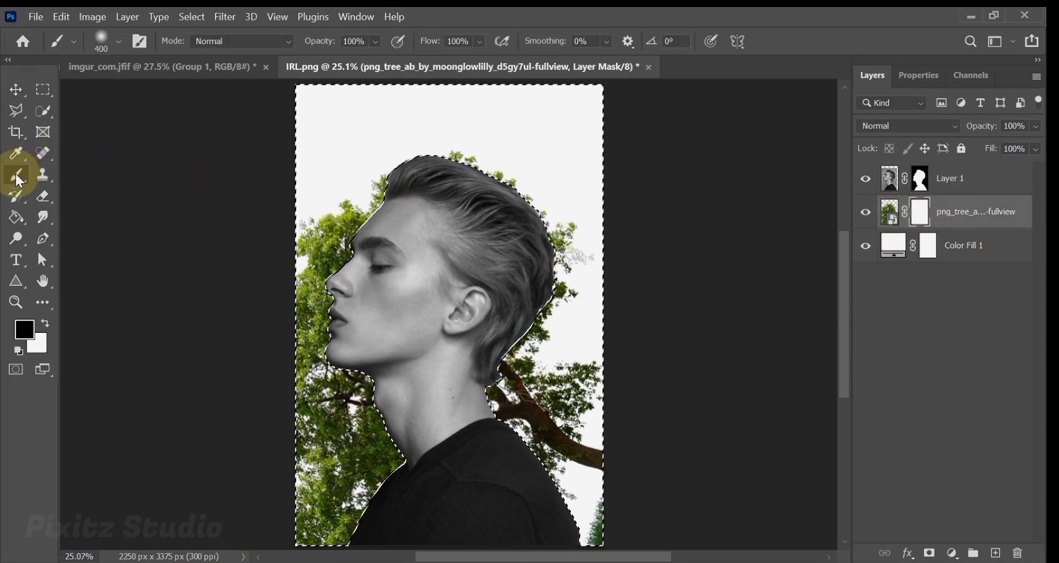
right_click(382, 172)
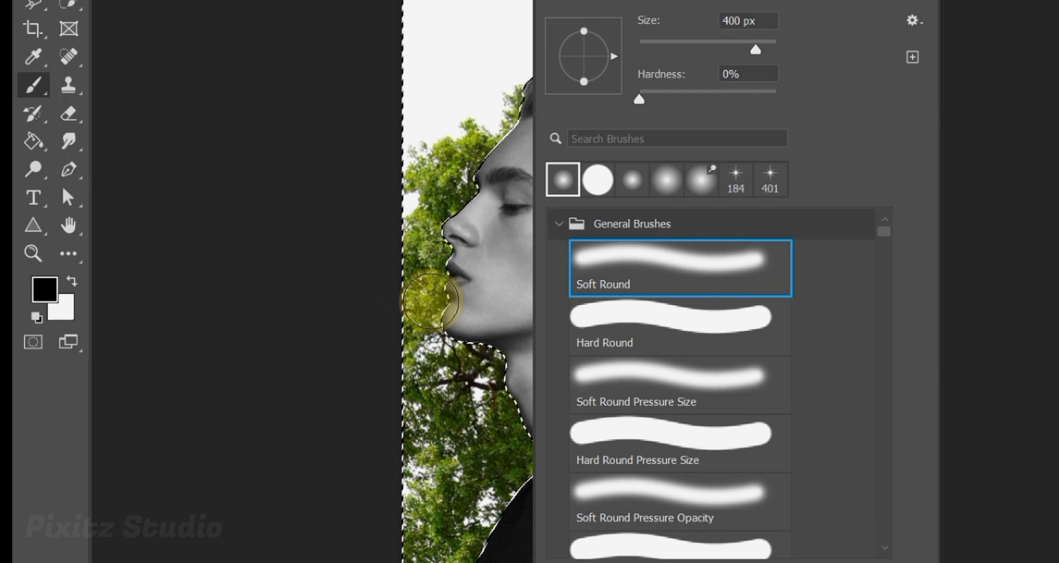
click(45, 289)
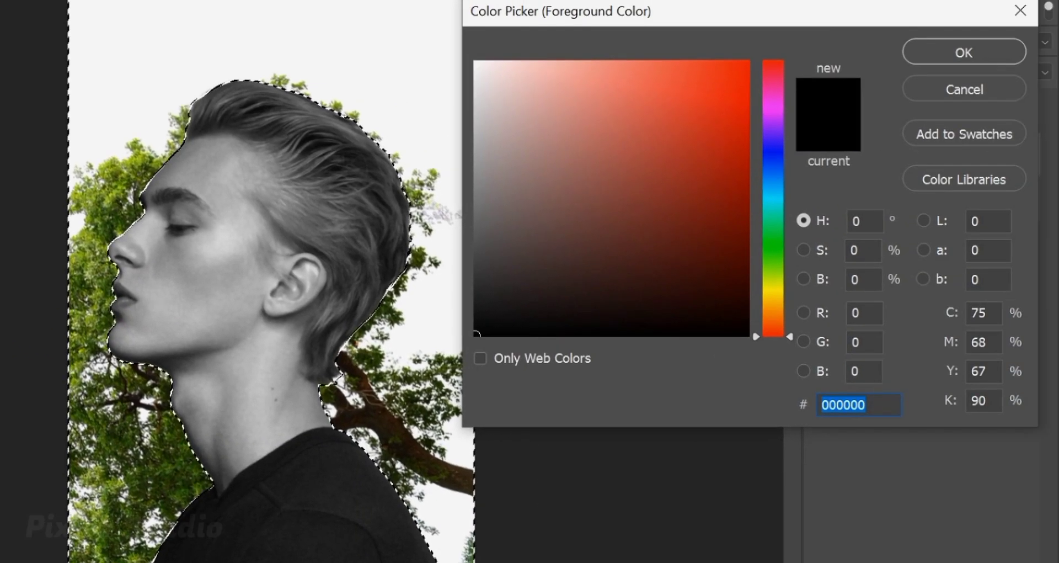
drag(492, 311, 465, 348)
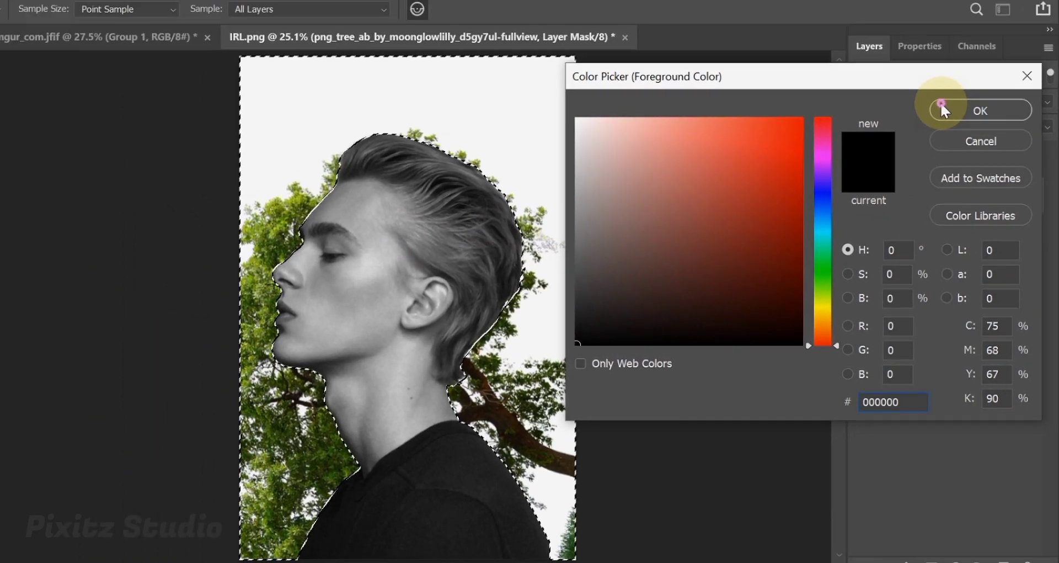
click(964, 53)
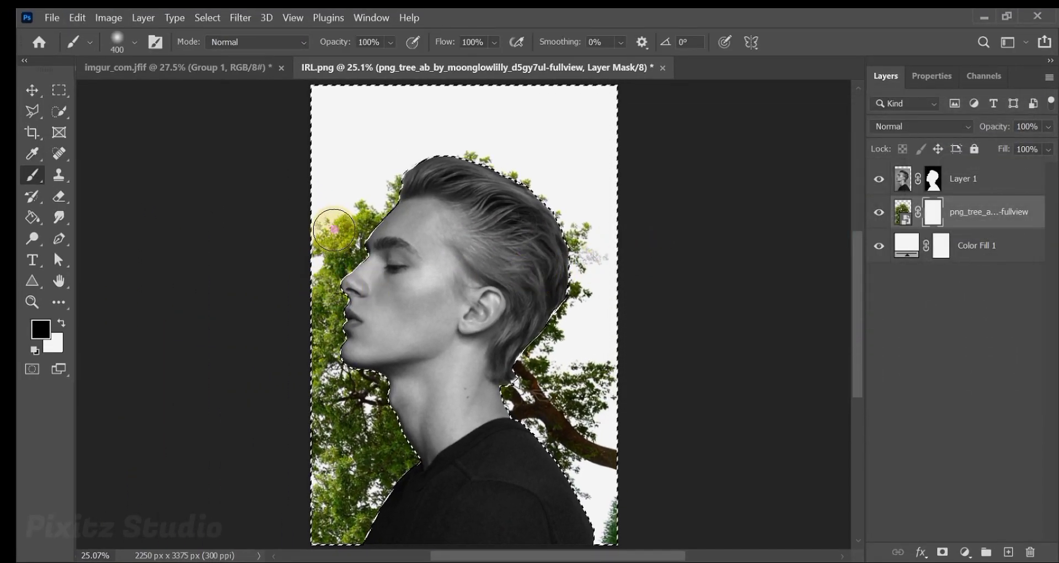
Paint out foliage left of the face, down the left edge, under the chin and near the neck, then deselect
drag(330, 247, 323, 300)
mouse_move(320, 397)
mouse_down()
mouse_move(323, 529)
mouse_move(327, 543)
mouse_move(359, 536)
mouse_up()
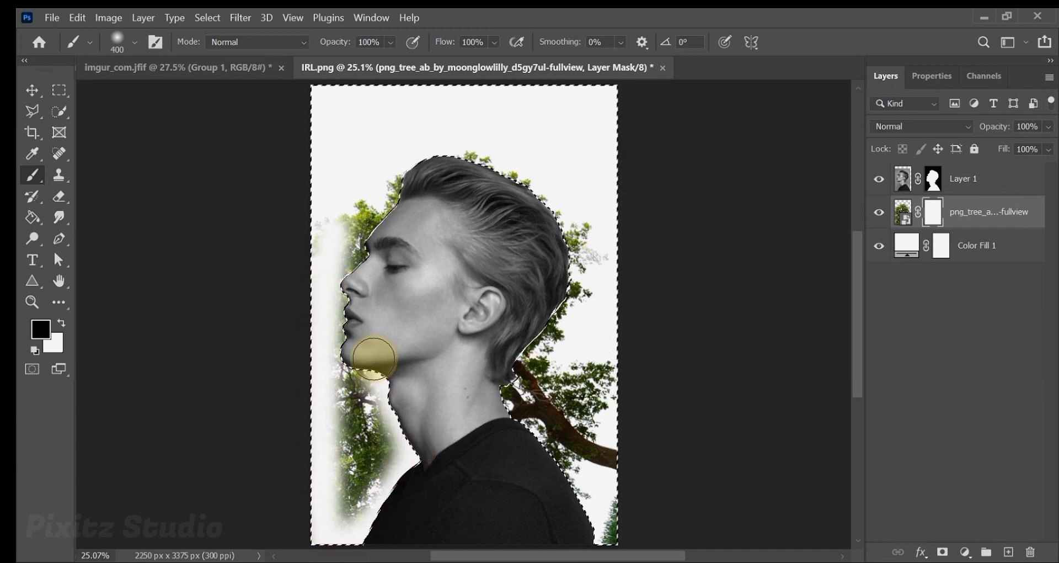
mouse_move(374, 359)
mouse_down()
mouse_move(389, 480)
mouse_move(376, 419)
mouse_move(357, 543)
mouse_move(347, 546)
mouse_move(340, 399)
mouse_up()
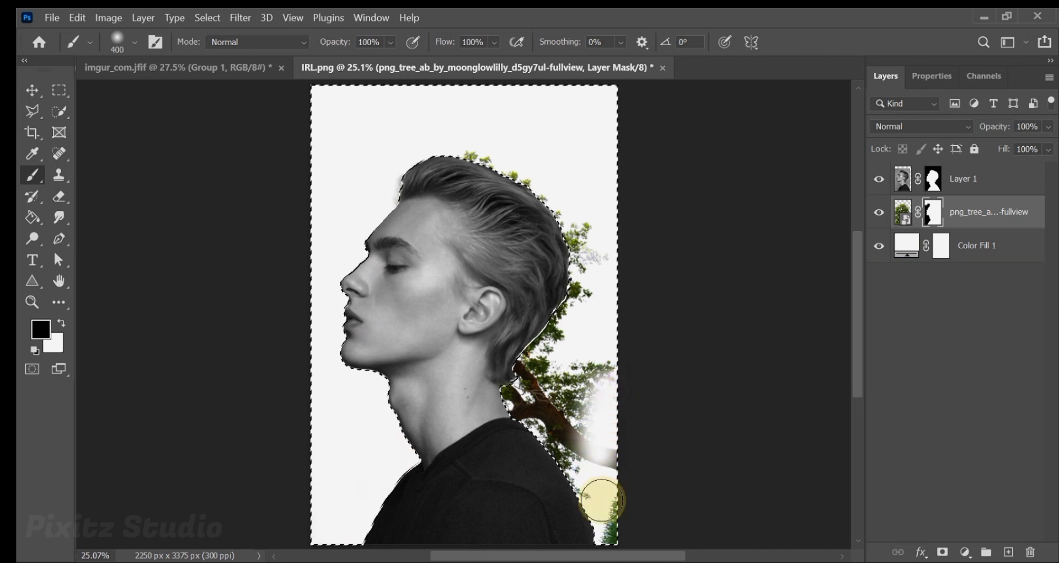
mouse_move(606, 460)
mouse_down()
mouse_move(565, 433)
mouse_move(530, 433)
mouse_move(594, 425)
mouse_move(582, 447)
mouse_move(557, 451)
mouse_move(580, 445)
mouse_up()
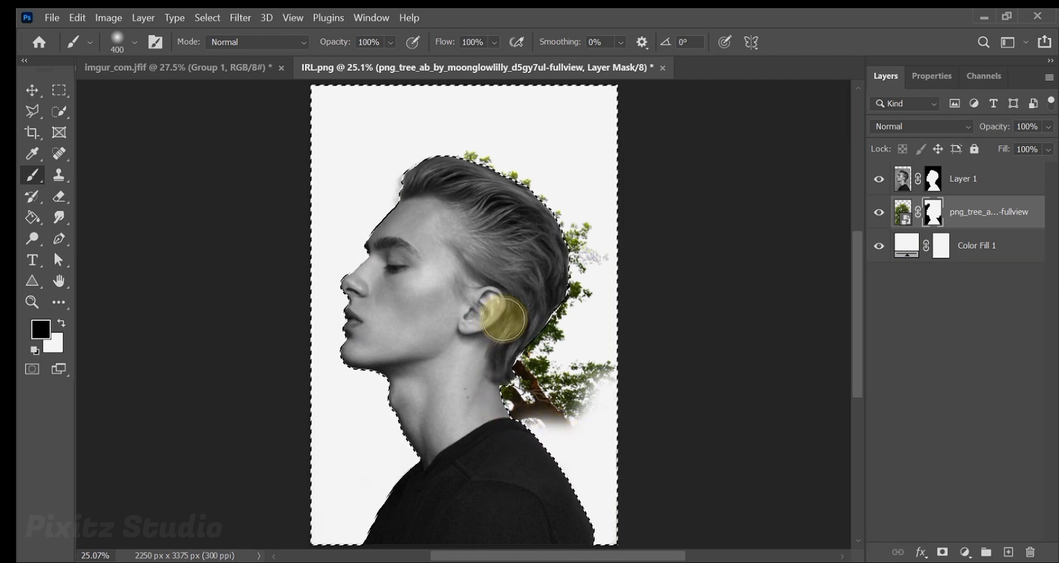
key(ctrl+d)
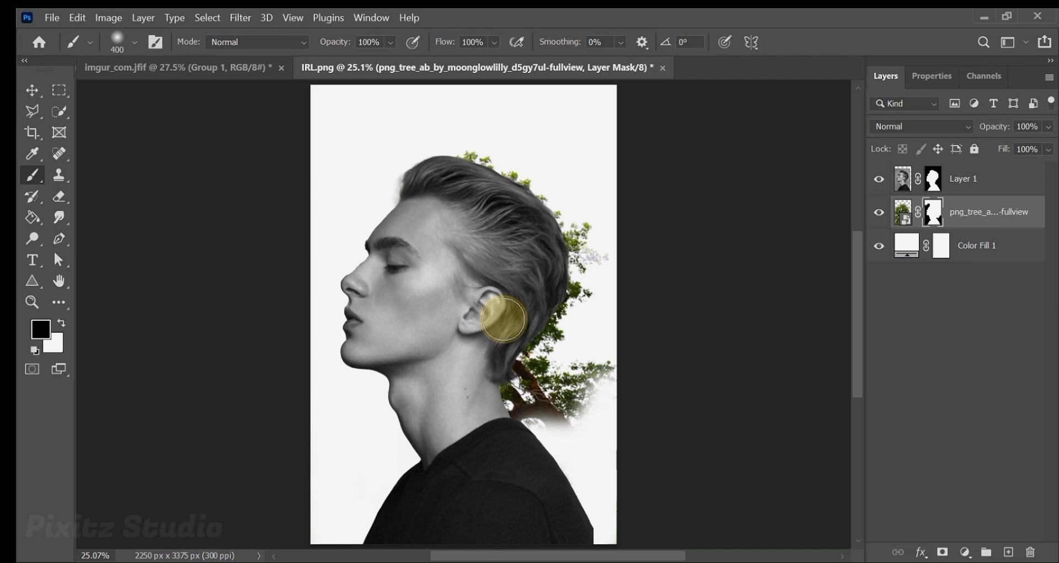
key(v)
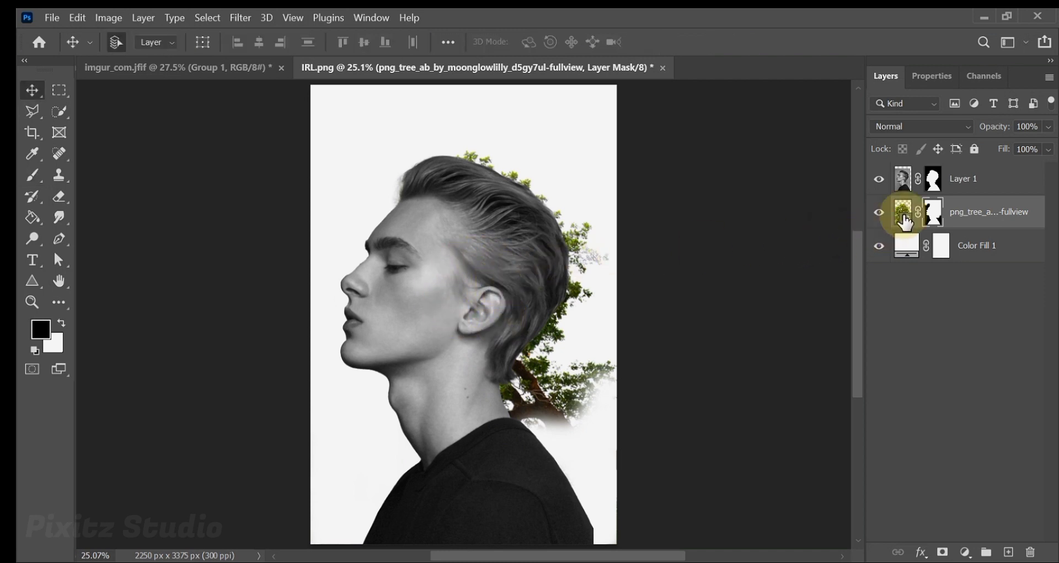
click(936, 179)
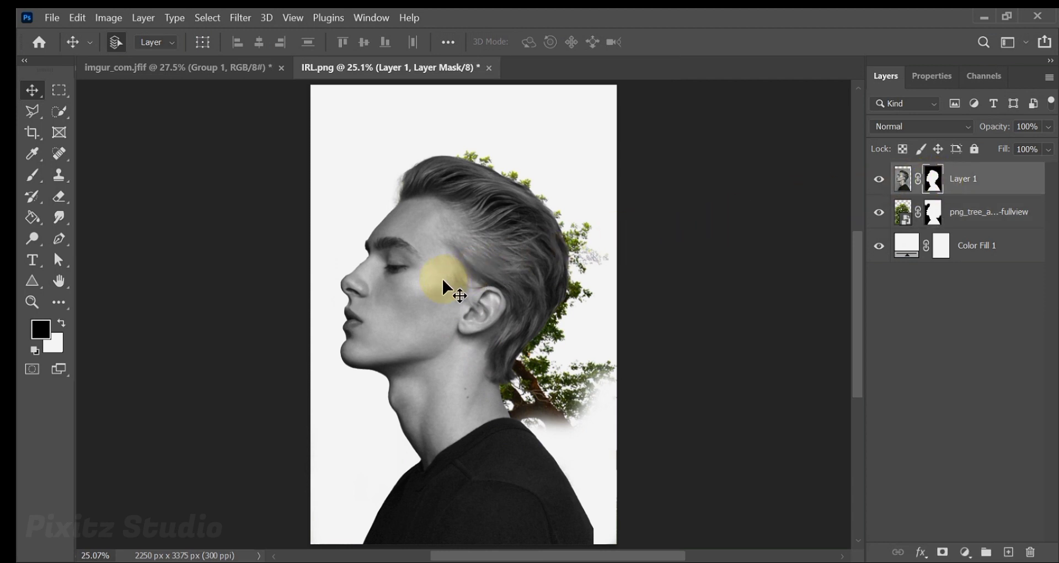
With a 464 px brush, reveal foliage over the top and back of the head
key(b)
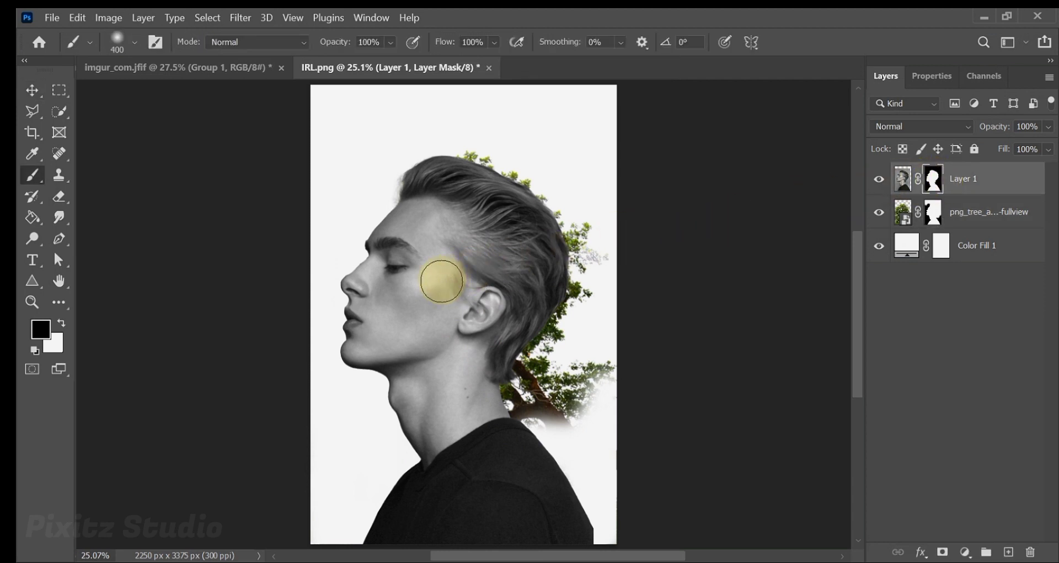
right_click(450, 257)
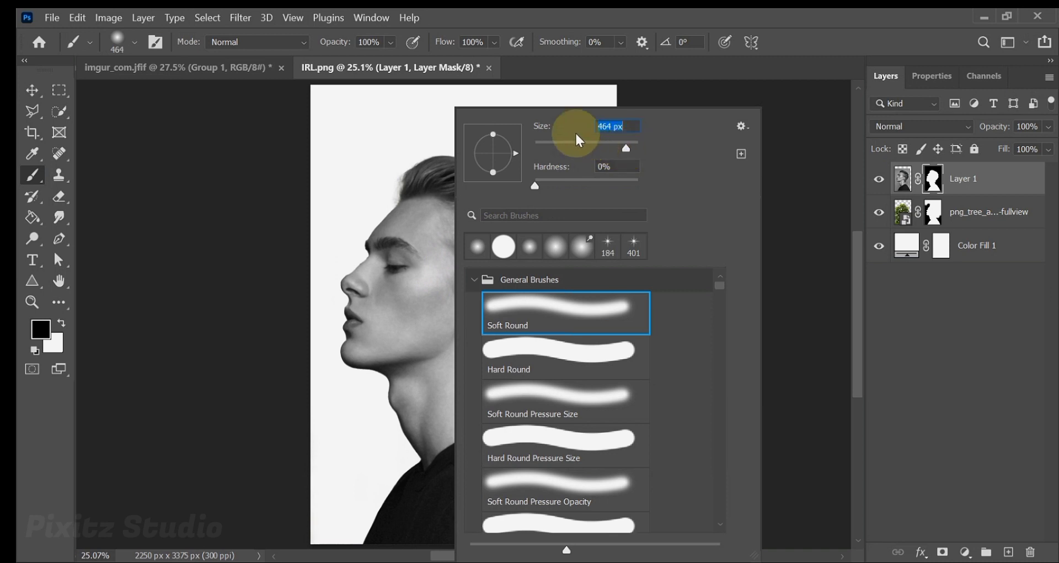
click(445, 148)
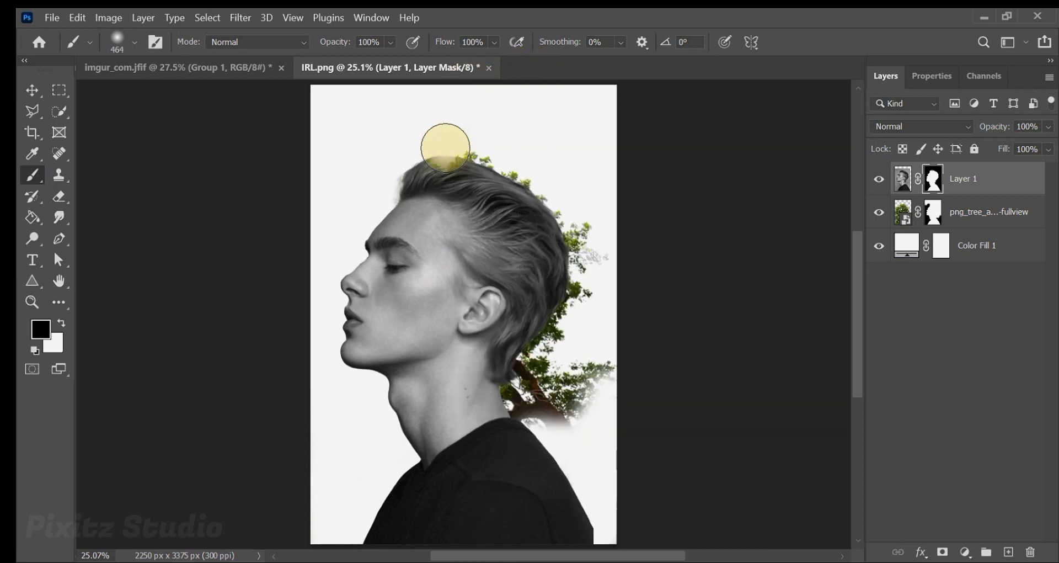
mouse_move(436, 151)
mouse_down()
mouse_move(405, 149)
mouse_move(481, 159)
mouse_move(571, 260)
mouse_move(564, 333)
mouse_move(516, 425)
mouse_move(516, 450)
mouse_up()
mouse_move(578, 385)
mouse_down()
mouse_move(522, 461)
mouse_move(511, 453)
mouse_move(560, 357)
mouse_move(540, 333)
mouse_move(531, 367)
mouse_move(517, 354)
mouse_move(534, 292)
mouse_move(515, 235)
mouse_move(500, 201)
mouse_up()
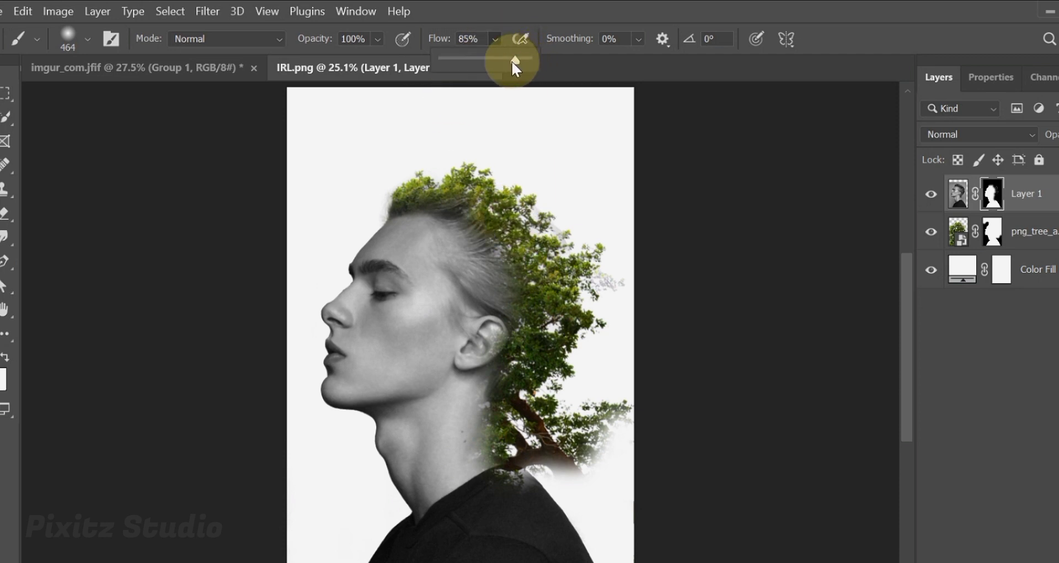
At 22% brush flow, blend foliage around the back of the head, neck and shoulders
drag(462, 57, 459, 57)
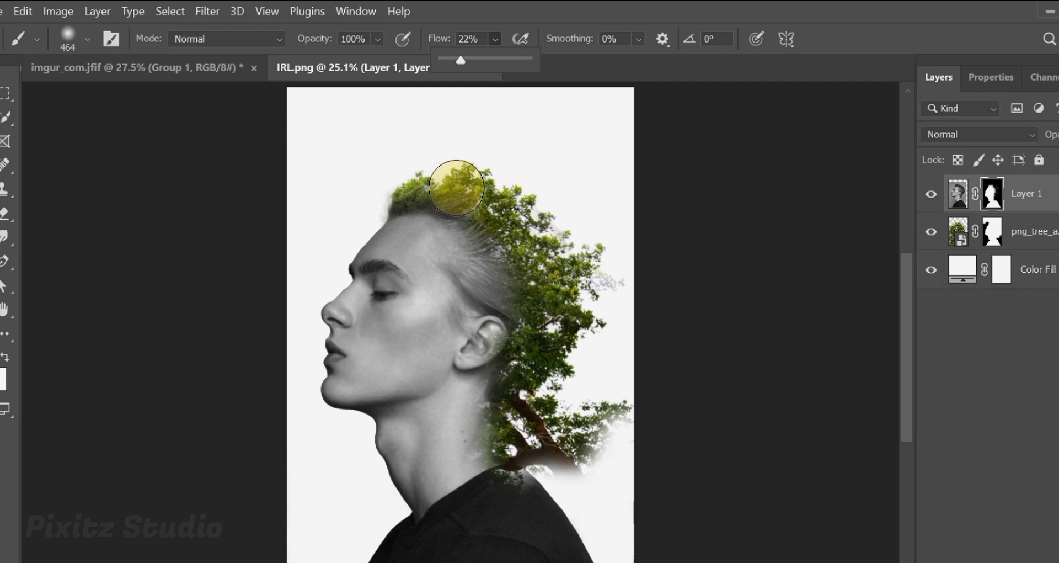
click(473, 181)
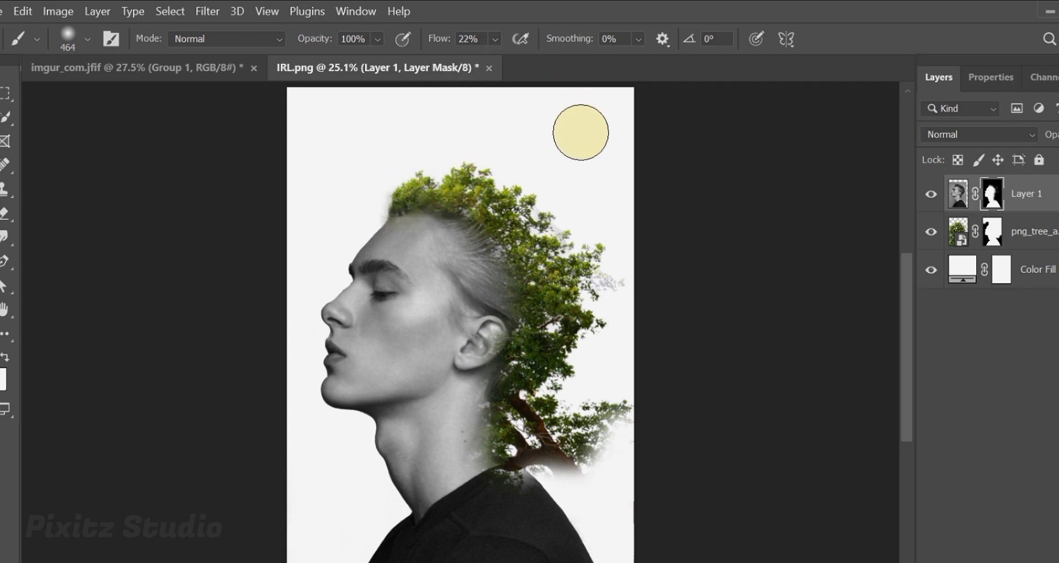
mouse_move(520, 275)
mouse_down()
mouse_move(509, 301)
mouse_move(502, 221)
mouse_up()
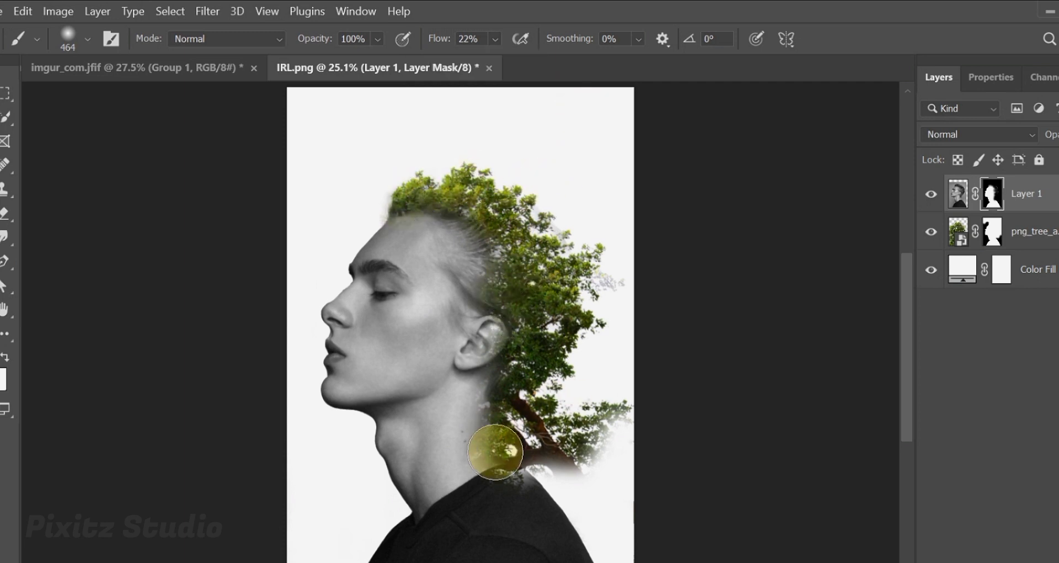
mouse_move(495, 452)
mouse_down()
mouse_move(528, 500)
mouse_move(524, 460)
mouse_move(527, 513)
mouse_move(547, 506)
mouse_move(423, 542)
mouse_move(370, 537)
mouse_move(375, 523)
mouse_move(362, 544)
mouse_move(381, 530)
mouse_up()
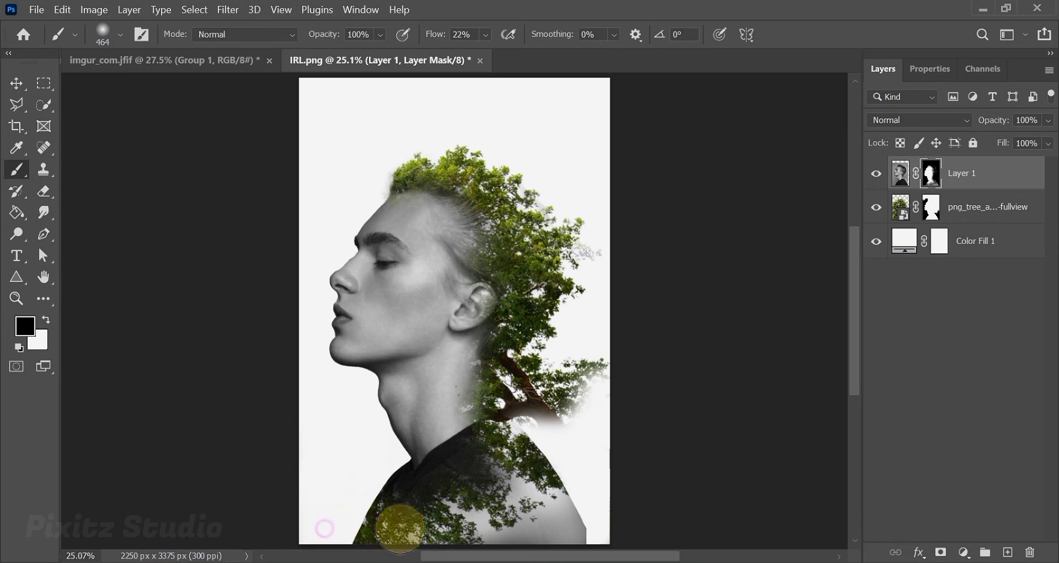
mouse_move(584, 504)
mouse_down()
mouse_move(473, 494)
mouse_move(558, 502)
mouse_up()
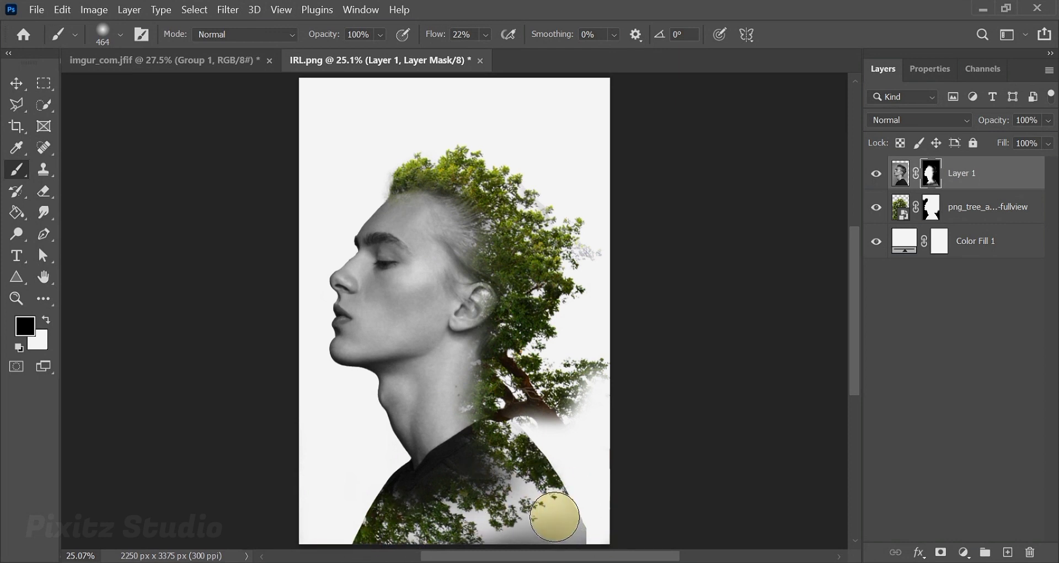
click(927, 210)
drag(917, 216, 931, 174)
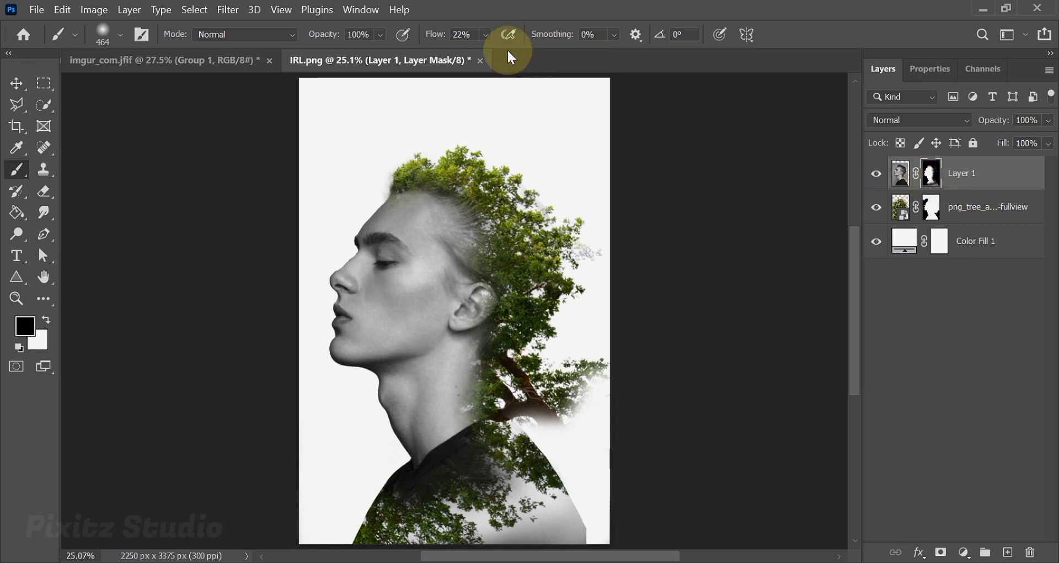
mouse_move(620, 491)
mouse_down()
mouse_move(548, 527)
mouse_move(572, 533)
mouse_move(564, 479)
mouse_move(518, 530)
mouse_move(365, 532)
mouse_move(351, 507)
mouse_move(367, 517)
mouse_move(361, 531)
mouse_move(335, 526)
mouse_move(529, 524)
mouse_move(593, 496)
mouse_move(497, 535)
mouse_move(359, 525)
mouse_up()
On the tree mask, paint black to fade foliage at the lower-left shoulder and edge
click(930, 207)
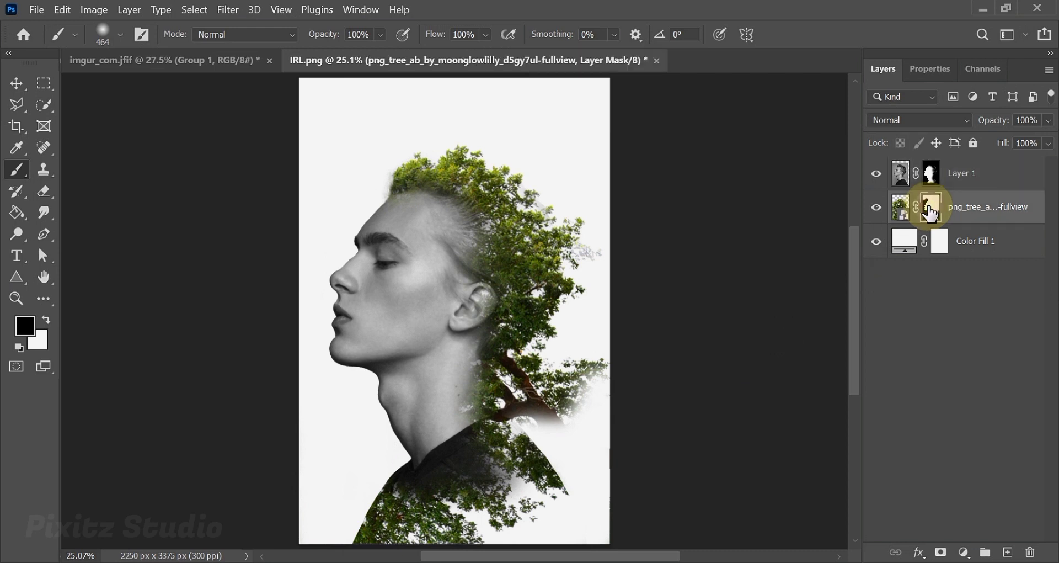
mouse_move(366, 504)
mouse_down()
mouse_move(339, 521)
mouse_move(365, 526)
mouse_up()
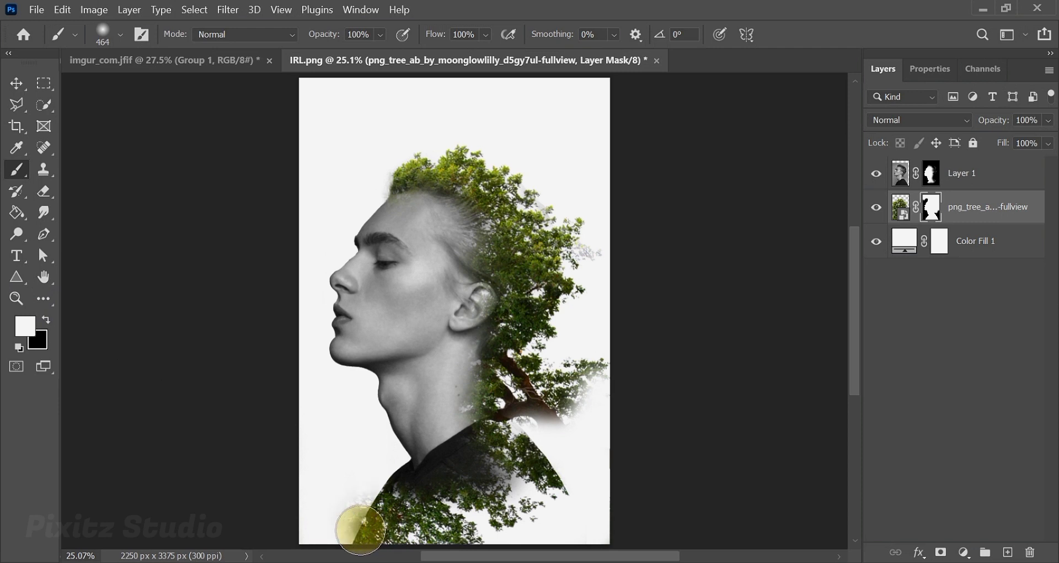
drag(360, 530, 350, 523)
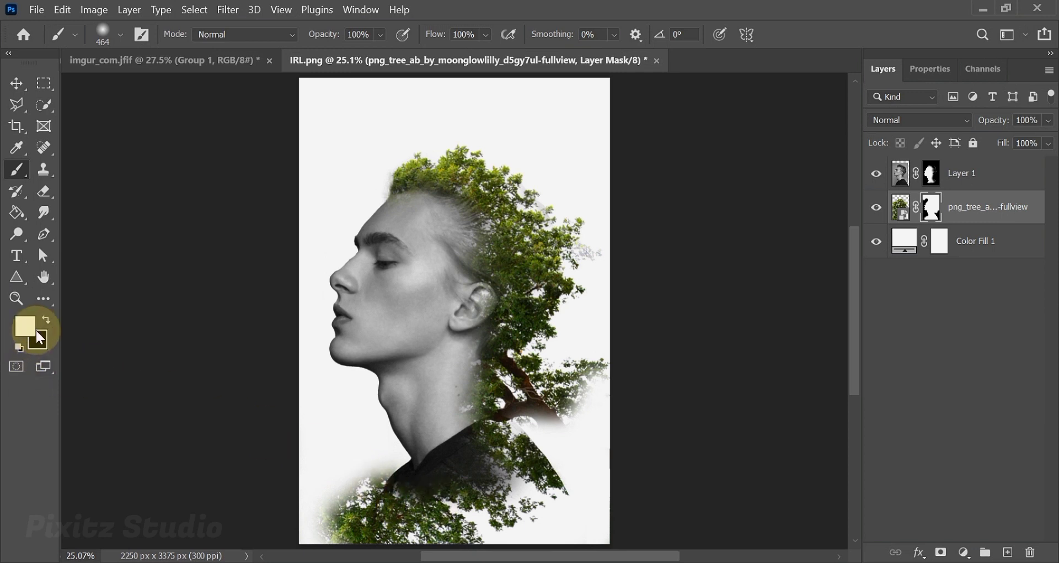
click(49, 319)
mouse_move(354, 430)
mouse_down()
mouse_move(348, 473)
mouse_move(362, 463)
mouse_move(342, 489)
mouse_move(366, 463)
mouse_move(324, 516)
mouse_move(354, 480)
mouse_move(343, 504)
mouse_move(374, 549)
mouse_move(431, 492)
mouse_move(391, 553)
mouse_up()
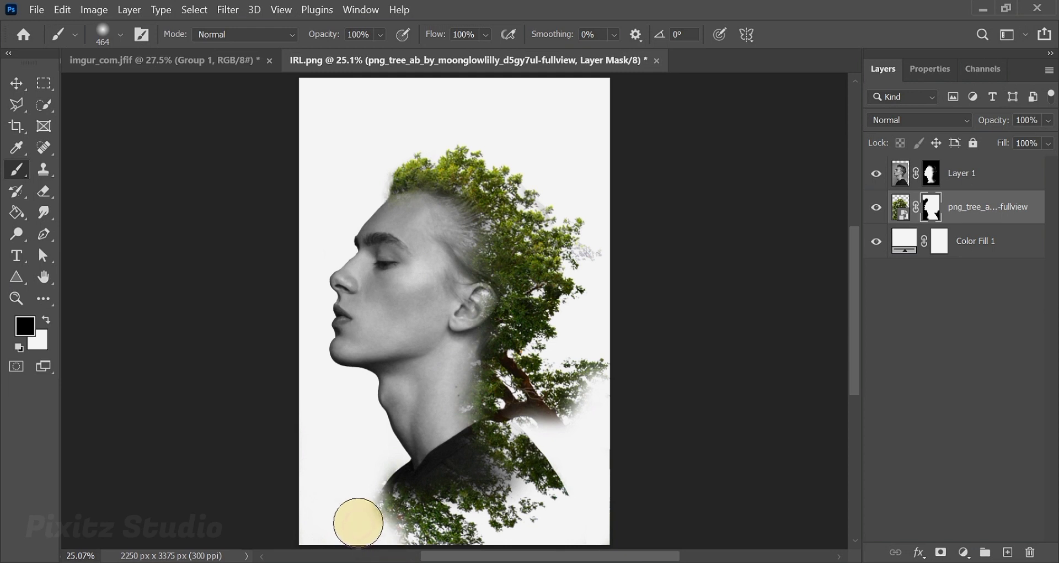
mouse_move(359, 523)
mouse_down()
mouse_move(555, 494)
mouse_move(572, 475)
mouse_move(552, 470)
mouse_move(562, 480)
mouse_move(550, 444)
mouse_move(533, 441)
mouse_move(564, 484)
mouse_move(539, 447)
mouse_move(563, 466)
mouse_move(605, 440)
mouse_move(565, 455)
mouse_up()
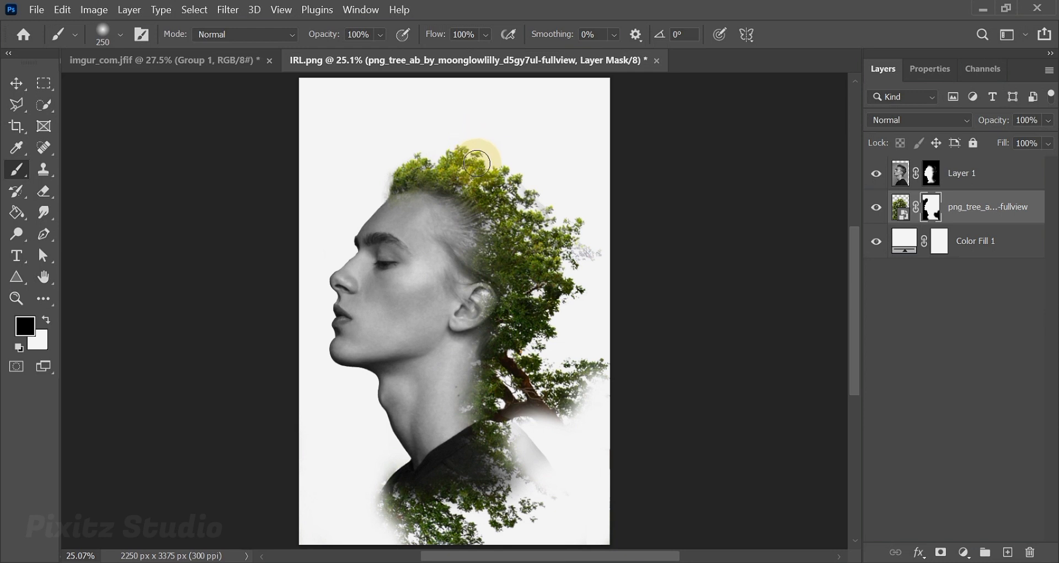
Hide lower-right leaves and the branch below the ear, then drag png_bush_2_by_moonglowlilly_d5tk5ol-pre into the document
drag(551, 480, 537, 450)
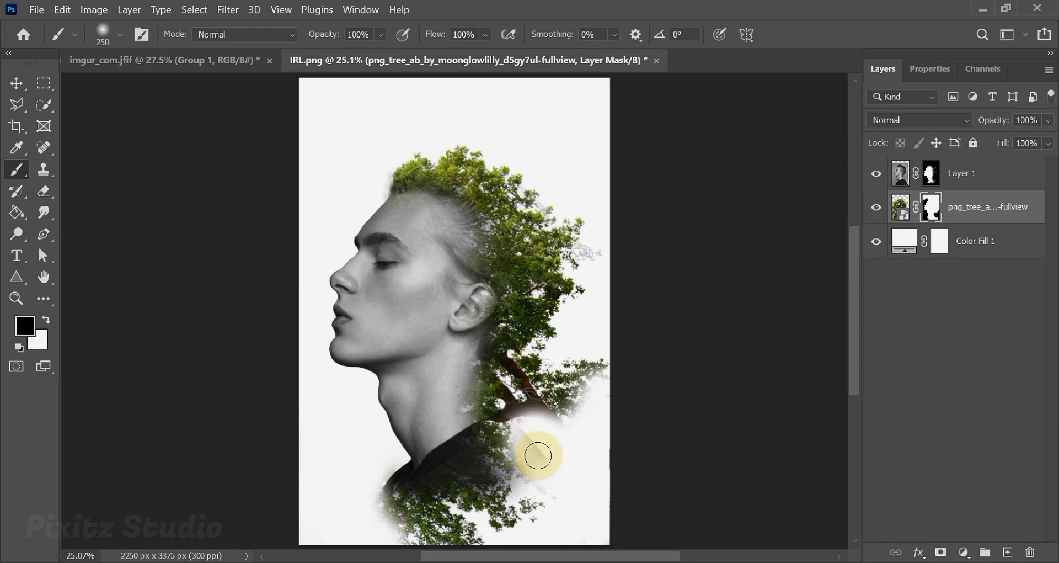
click(927, 174)
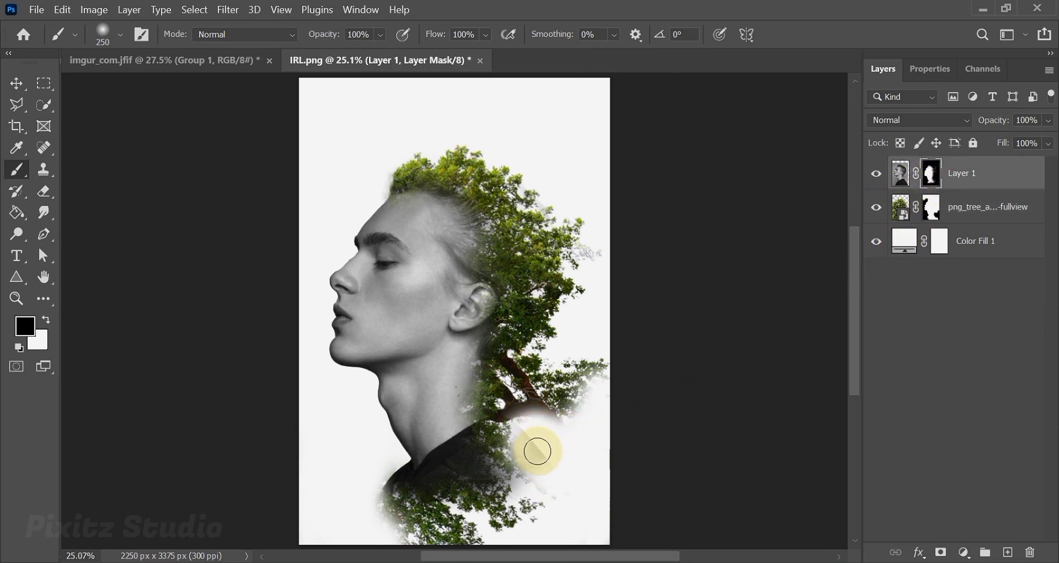
mouse_move(529, 447)
mouse_down()
mouse_move(549, 458)
mouse_move(537, 457)
mouse_move(532, 481)
mouse_move(563, 495)
mouse_move(560, 442)
mouse_move(824, 312)
mouse_up()
click(931, 207)
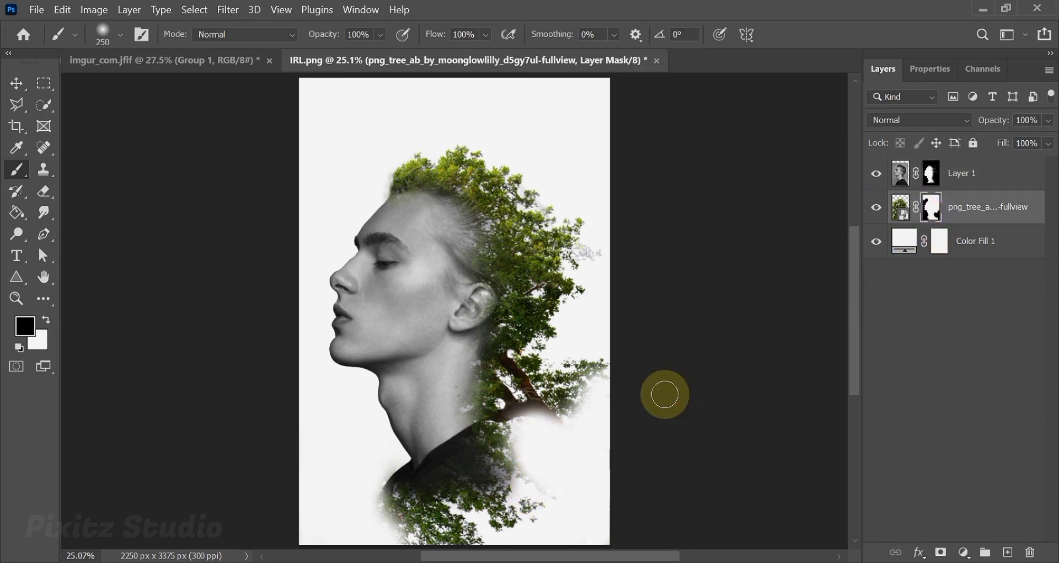
mouse_move(532, 467)
mouse_down()
mouse_move(544, 489)
mouse_move(557, 481)
mouse_move(541, 447)
mouse_up()
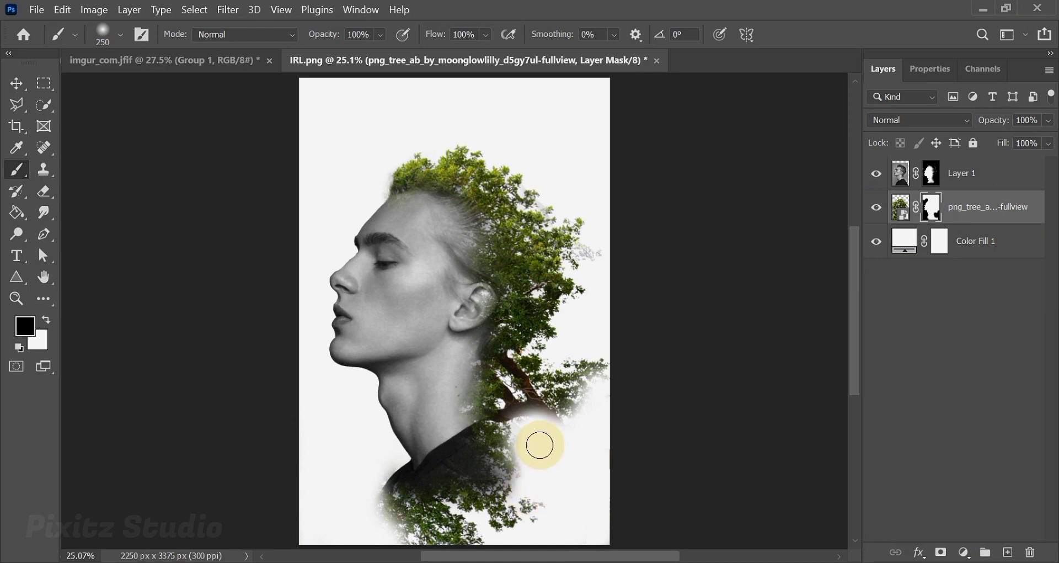
mouse_move(529, 441)
mouse_down()
mouse_move(530, 389)
mouse_move(564, 278)
mouse_move(588, 254)
mouse_up()
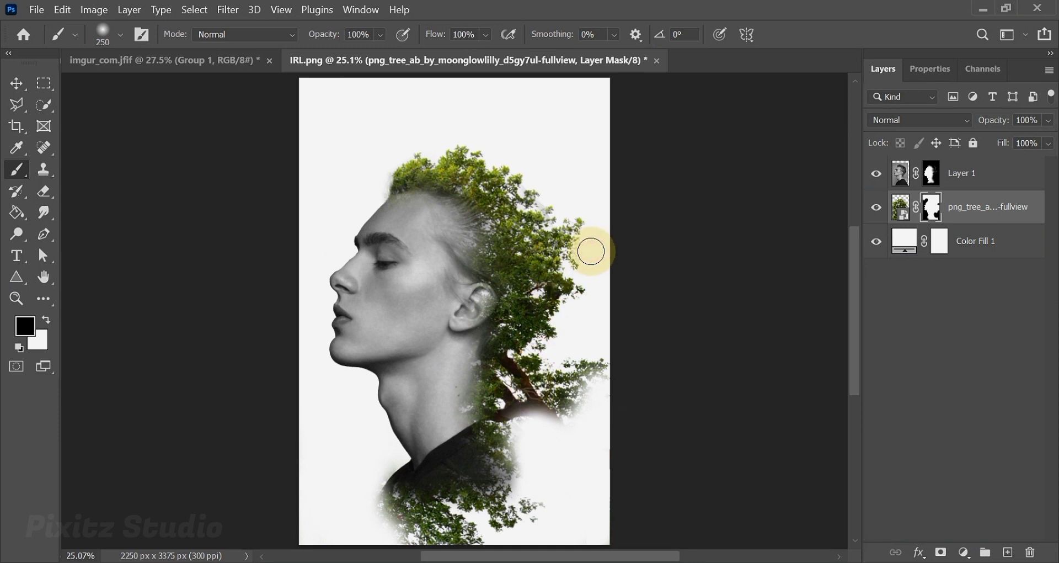
drag(591, 251, 468, 312)
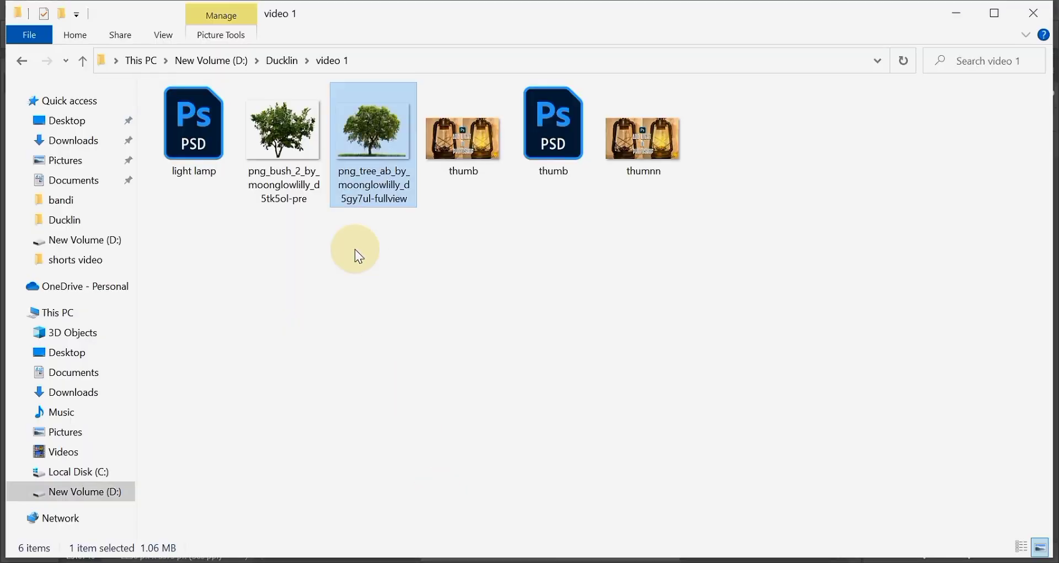
click(296, 158)
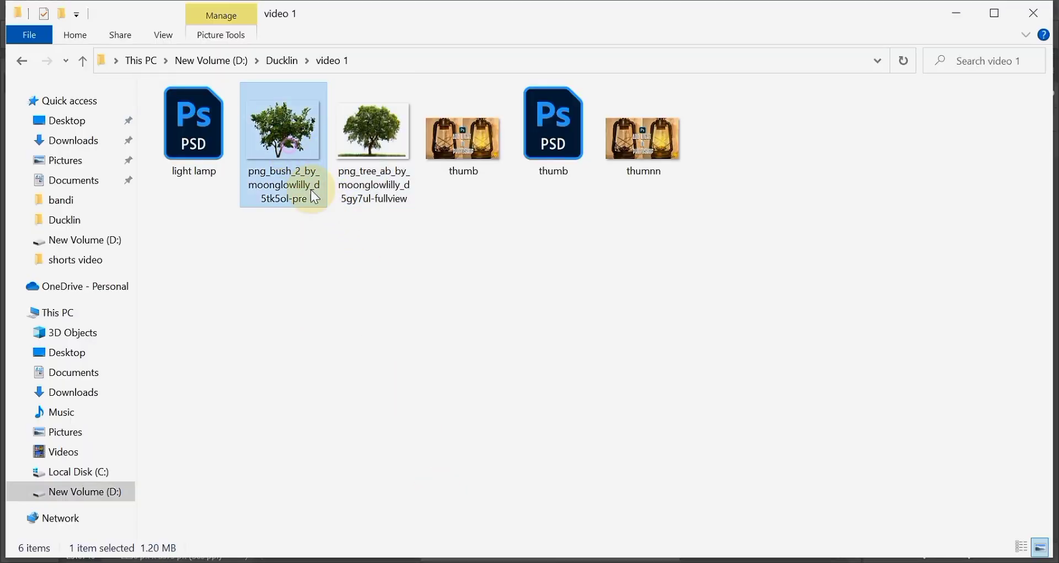
drag(313, 194, 519, 358)
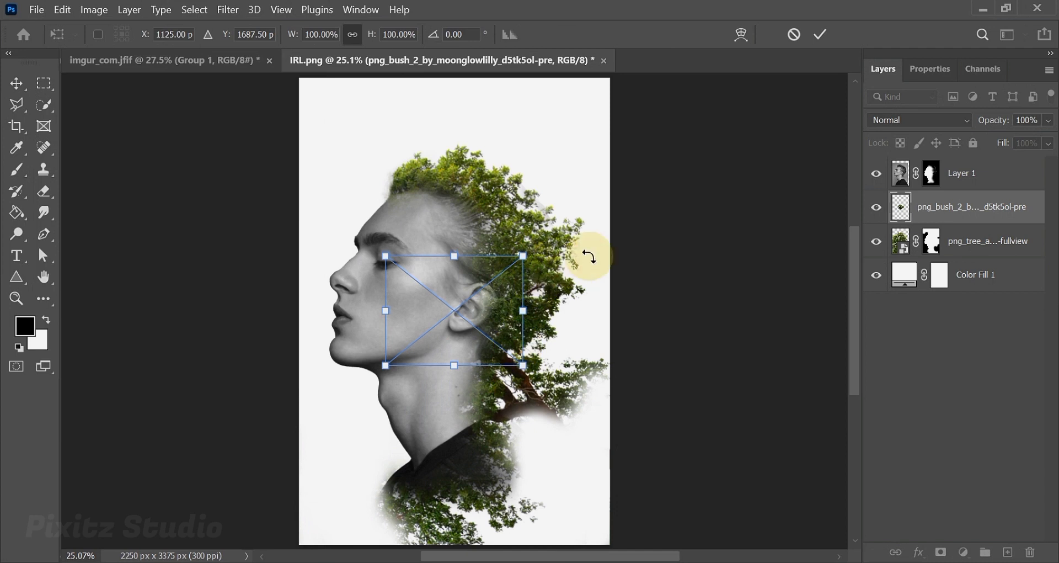
Move the bush above Layer 1, scale it to 248.53% and rotate 68.48° over the neck
drag(927, 206, 962, 173)
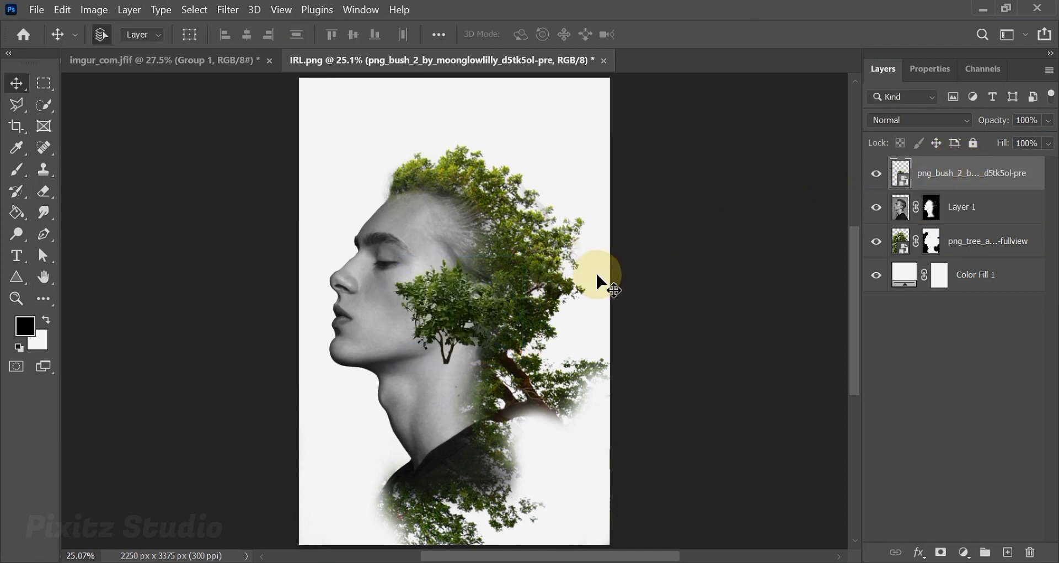
key(ctrl+t)
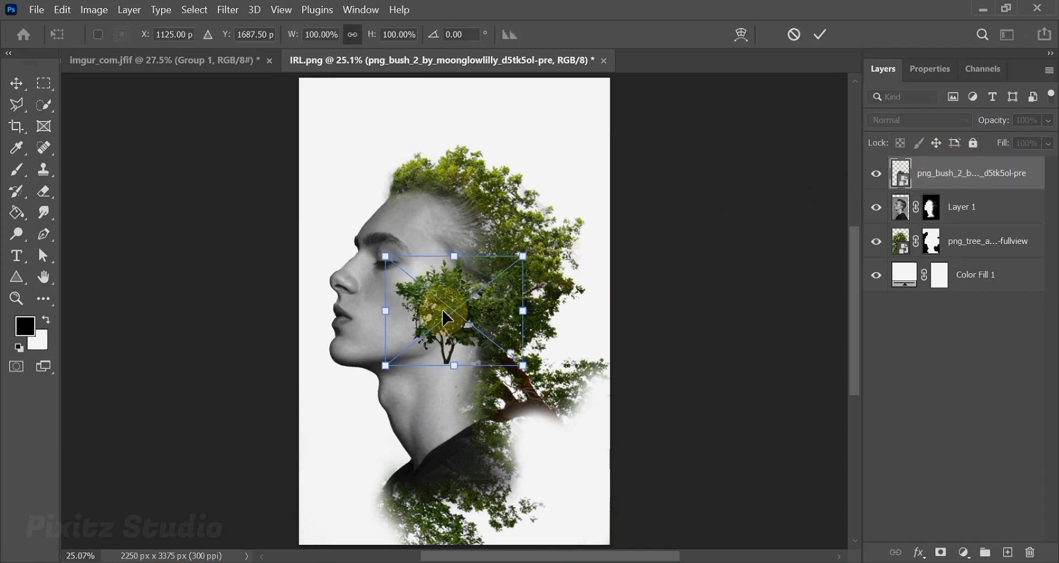
drag(523, 256, 635, 409)
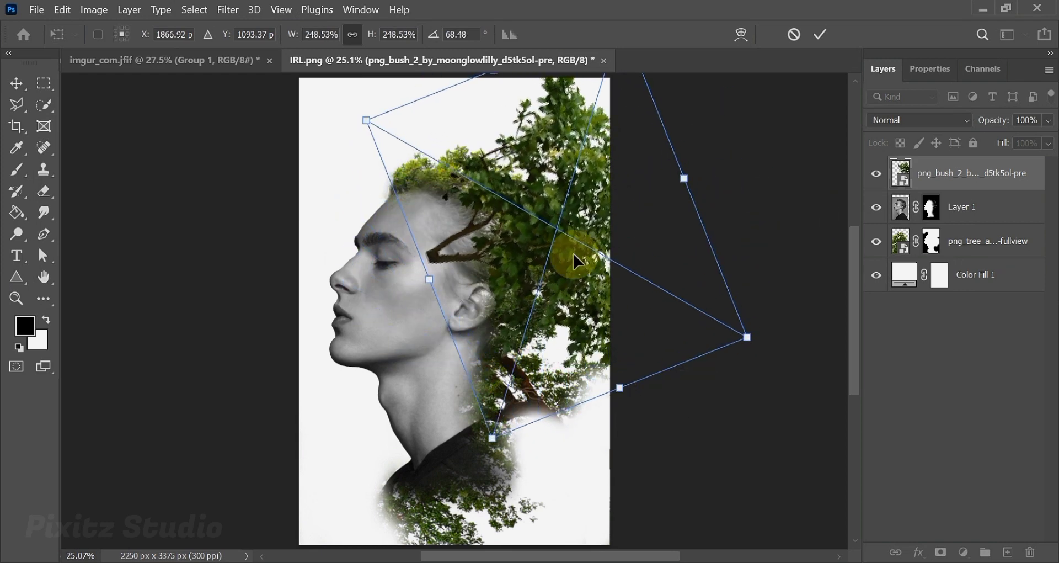
drag(568, 253, 504, 360)
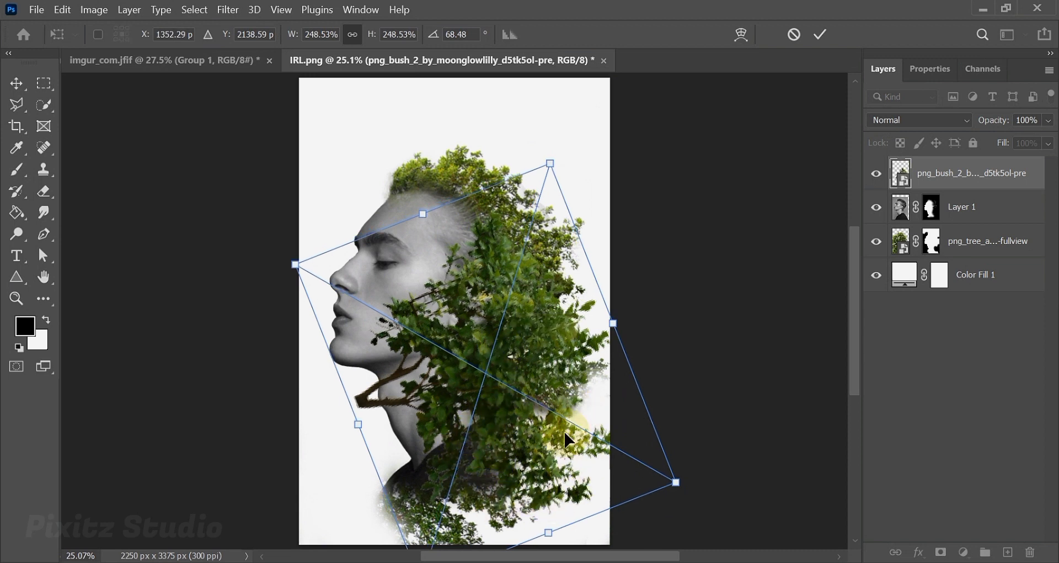
click(821, 34)
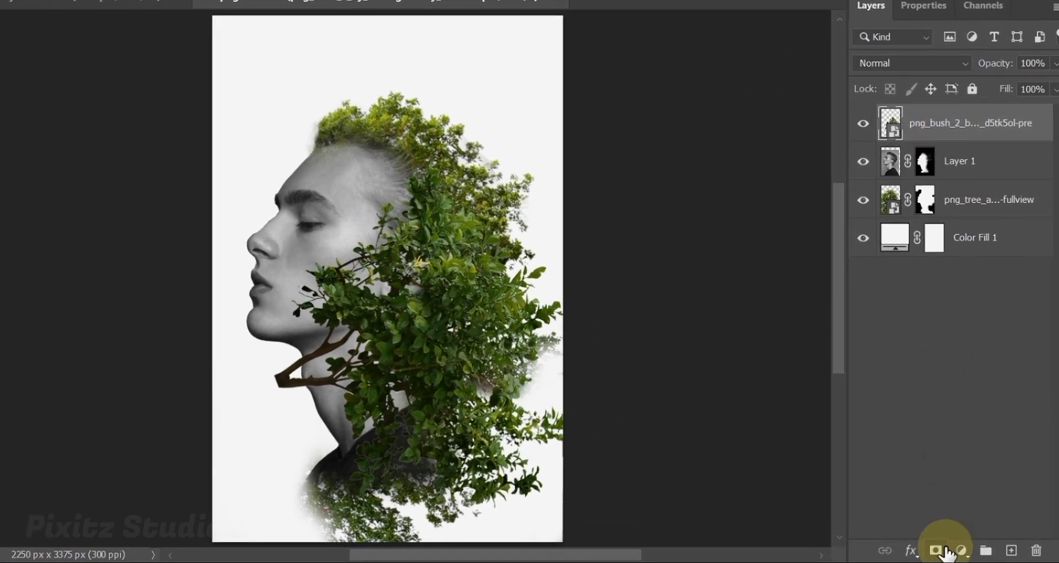
Add a hide-all black mask to the bush layer and set white as the brush colour
click(941, 553)
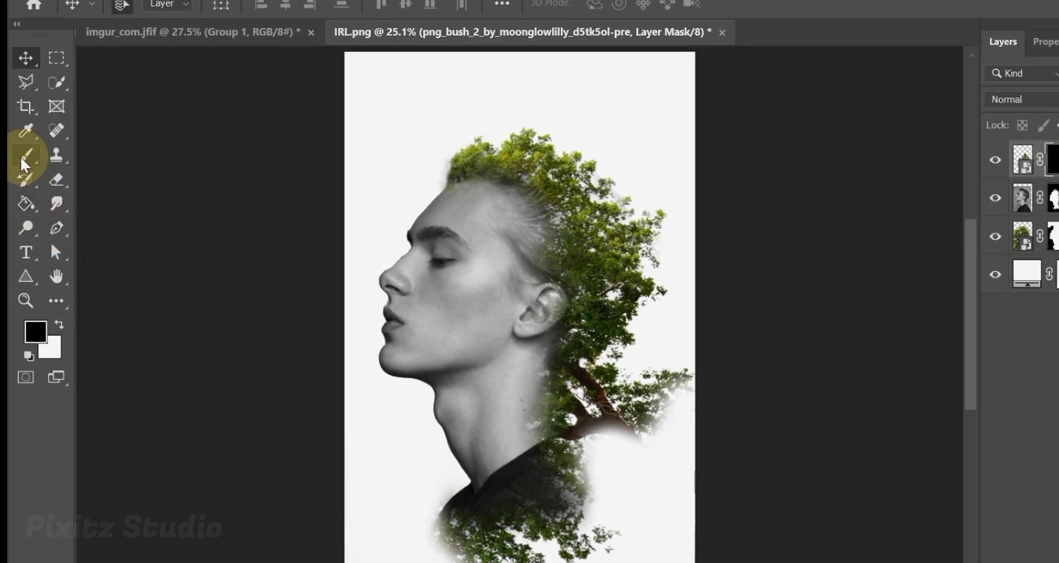
click(25, 160)
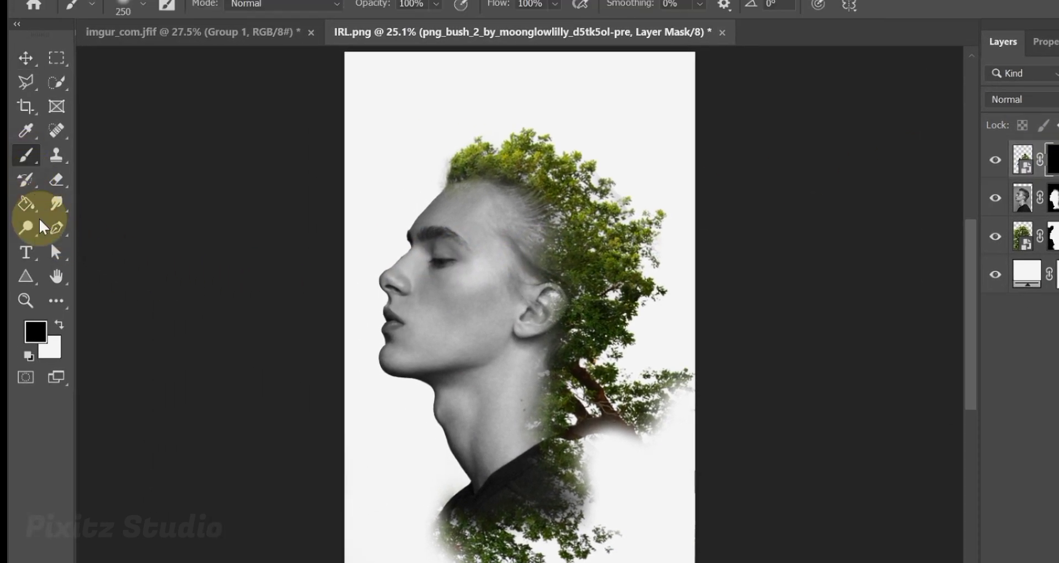
click(59, 324)
Paint white on the mask to reveal bush leaves along the neck and shirt
mouse_move(548, 374)
mouse_down()
mouse_move(599, 397)
mouse_move(582, 392)
mouse_move(585, 380)
mouse_move(620, 436)
mouse_move(568, 433)
mouse_move(602, 445)
mouse_move(584, 468)
mouse_move(624, 456)
mouse_move(614, 446)
mouse_move(586, 473)
mouse_move(601, 455)
mouse_move(619, 486)
mouse_move(592, 482)
mouse_move(591, 433)
mouse_move(644, 425)
mouse_move(663, 395)
mouse_move(623, 367)
mouse_move(524, 364)
mouse_move(562, 468)
mouse_move(561, 499)
mouse_up()
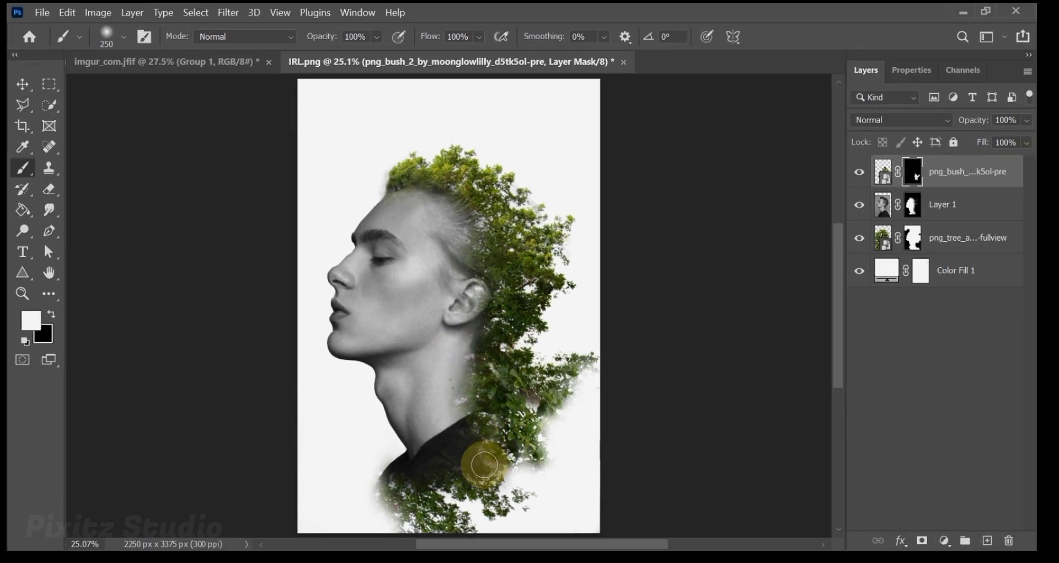
mouse_move(483, 467)
mouse_down()
mouse_move(462, 460)
mouse_move(475, 445)
mouse_move(435, 465)
mouse_move(457, 442)
mouse_move(398, 471)
mouse_move(435, 460)
mouse_move(468, 429)
mouse_move(392, 477)
mouse_move(499, 425)
mouse_move(512, 370)
mouse_move(483, 357)
mouse_move(468, 247)
mouse_move(477, 291)
mouse_move(431, 293)
mouse_up()
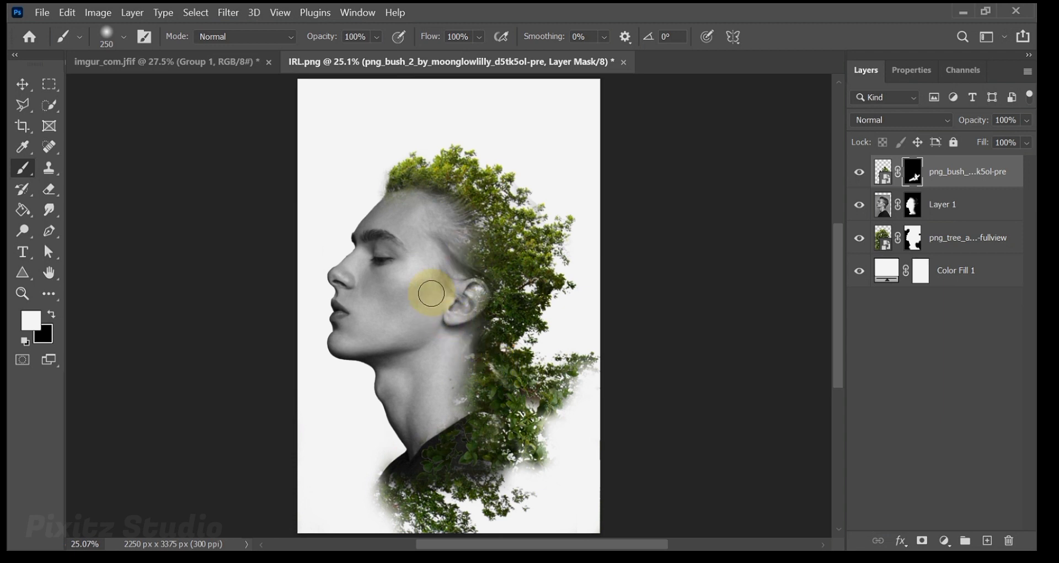
key(v)
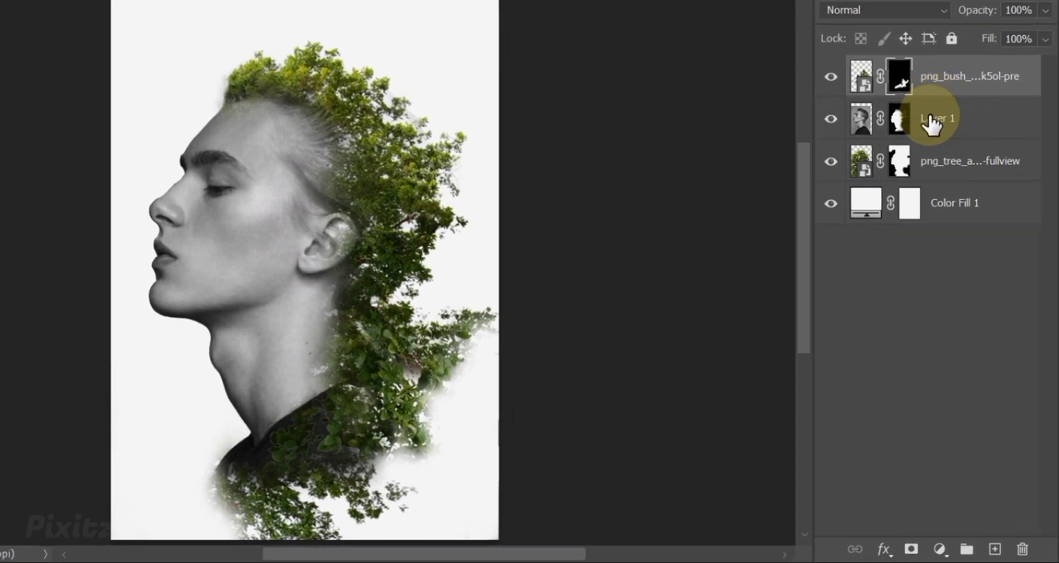
Add a Brightness/Contrast adjustment clipped to Layer 1 with brightness set to 2
click(937, 208)
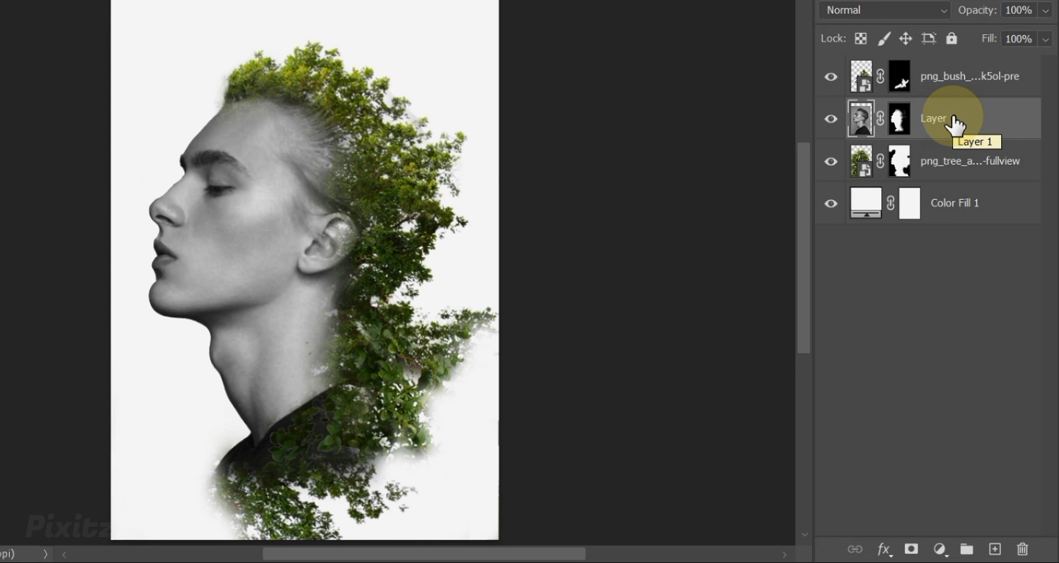
click(939, 549)
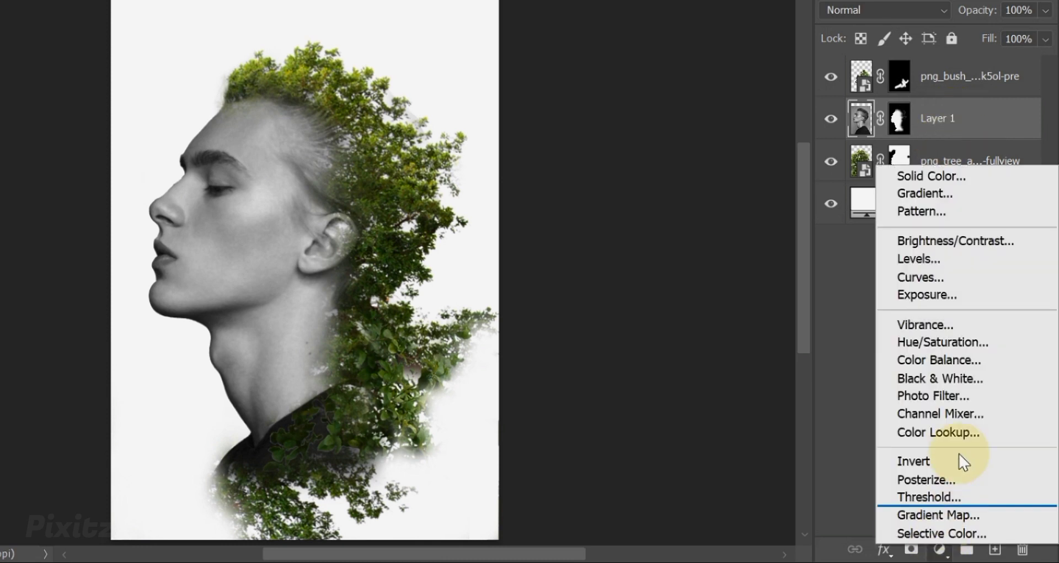
click(964, 243)
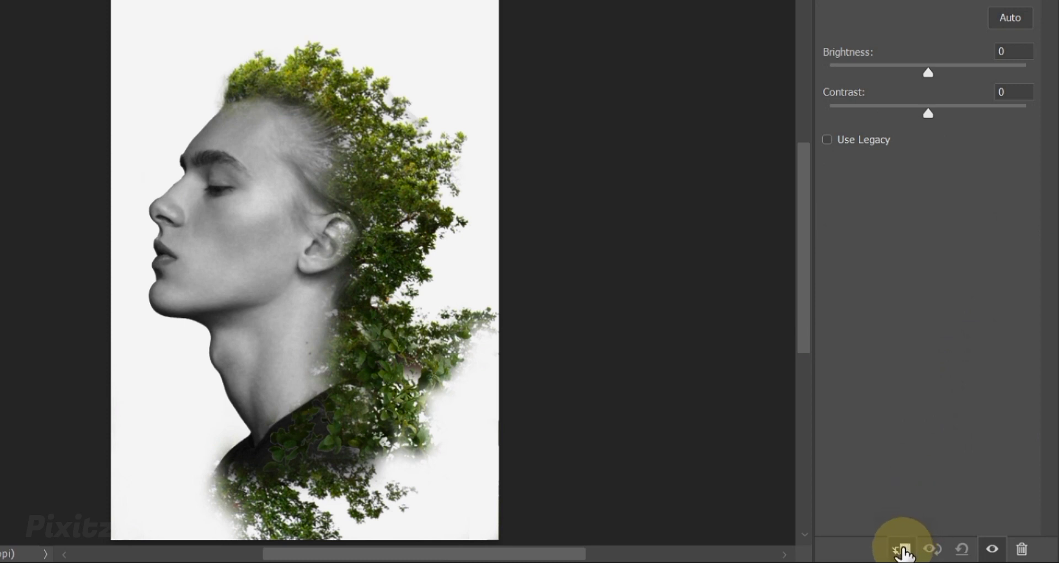
click(904, 549)
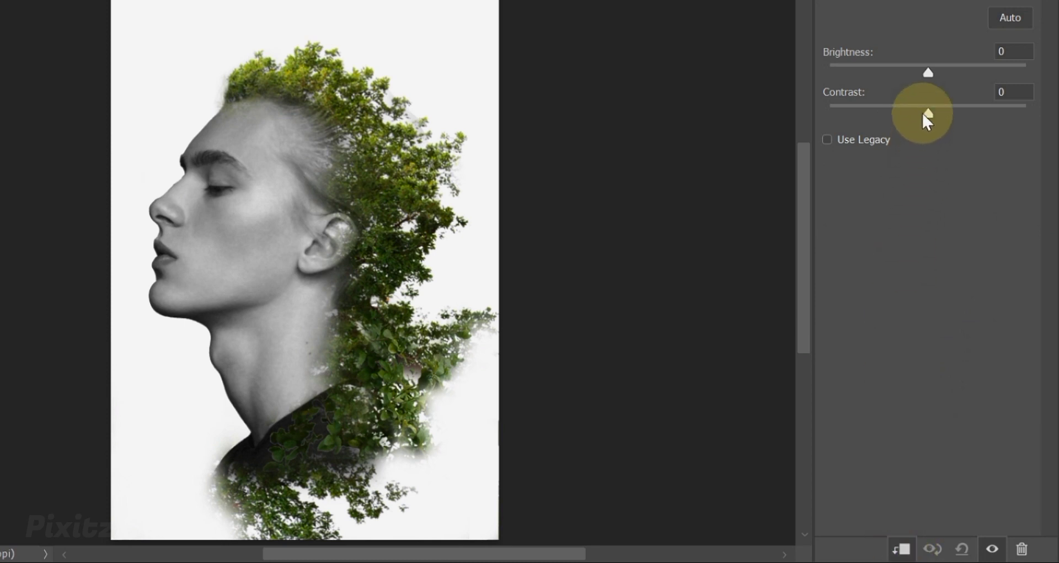
drag(934, 70, 931, 65)
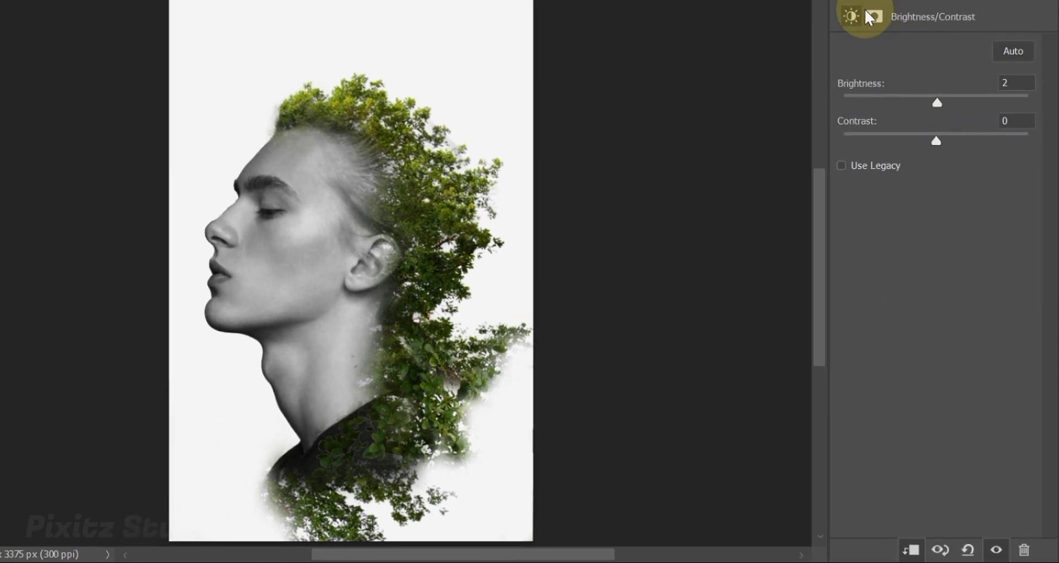
click(847, 3)
Set the Color Fill 1 background colour to pale pink #f7efef
click(953, 279)
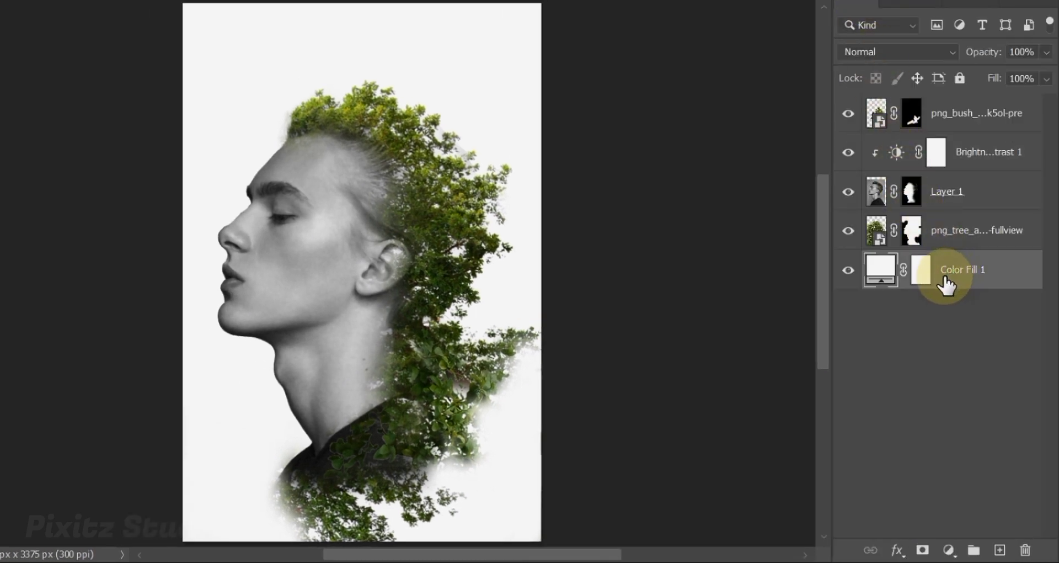
click(885, 273)
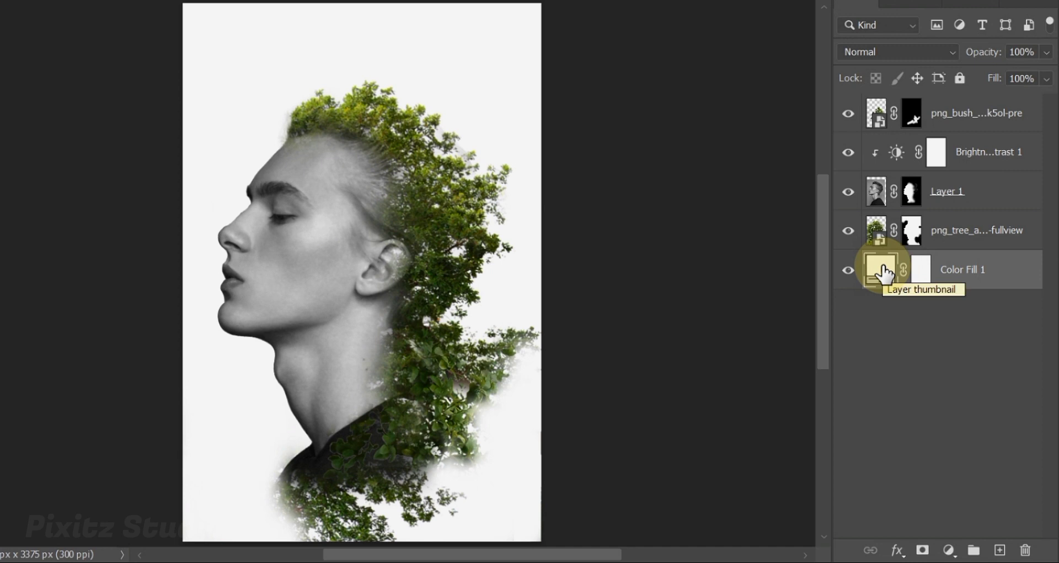
double_click(883, 270)
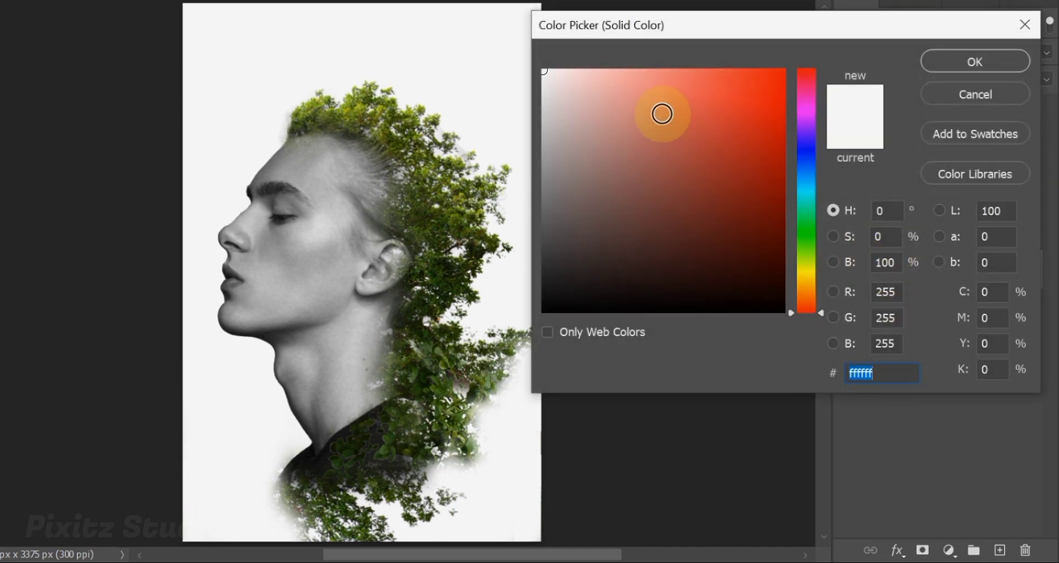
click(554, 83)
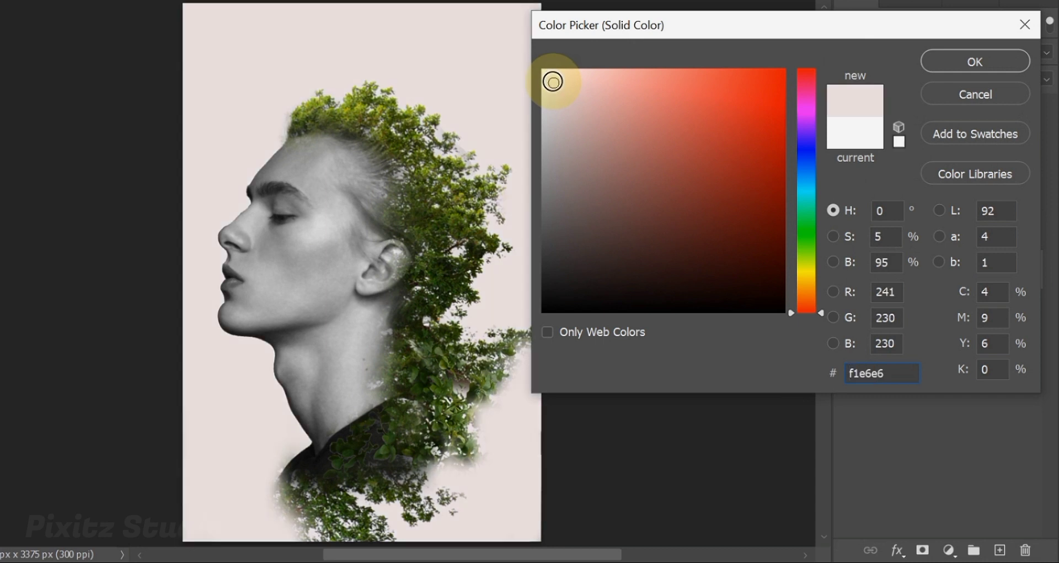
drag(554, 81, 554, 78)
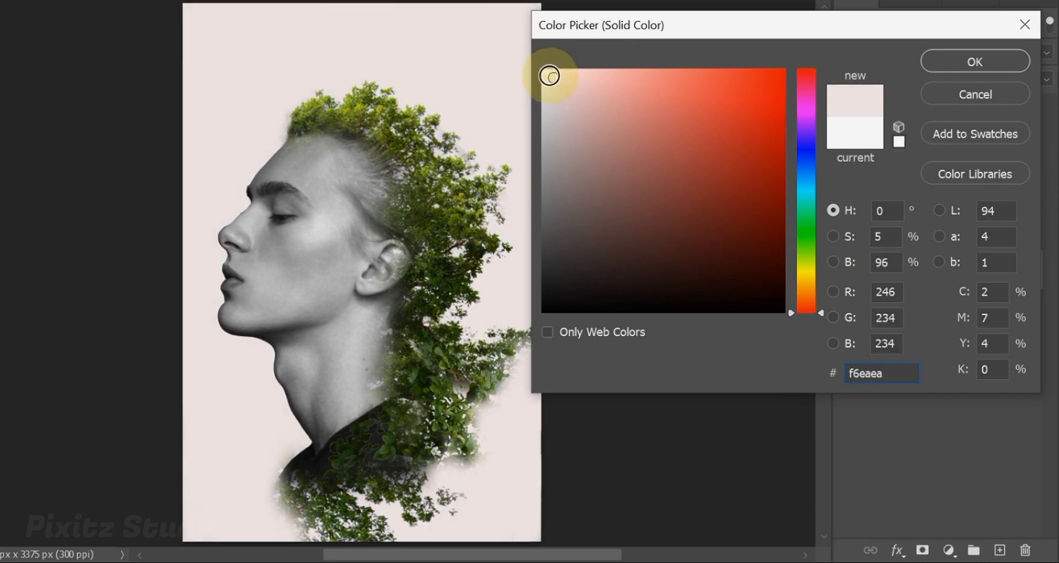
click(550, 75)
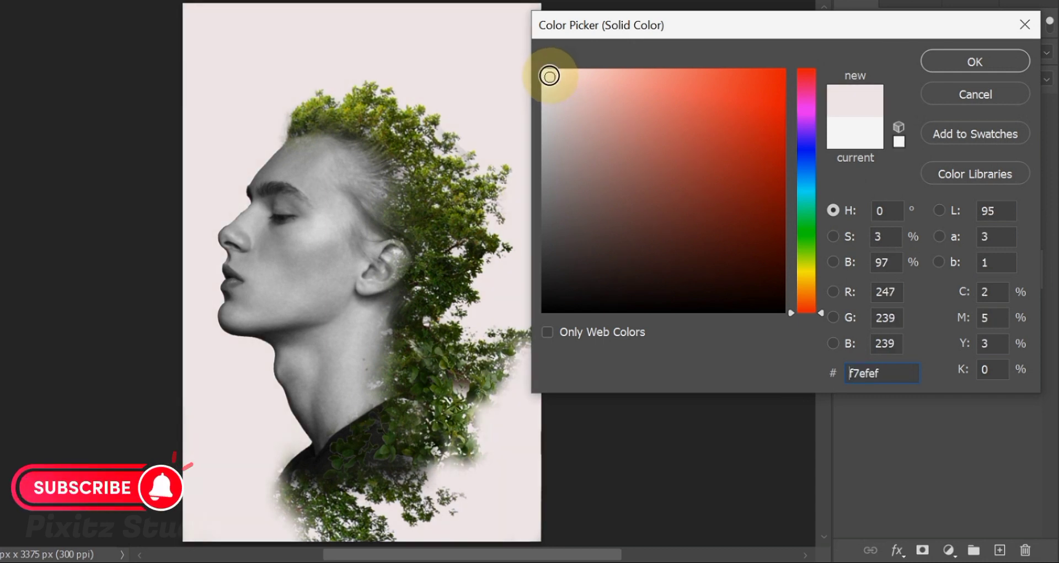